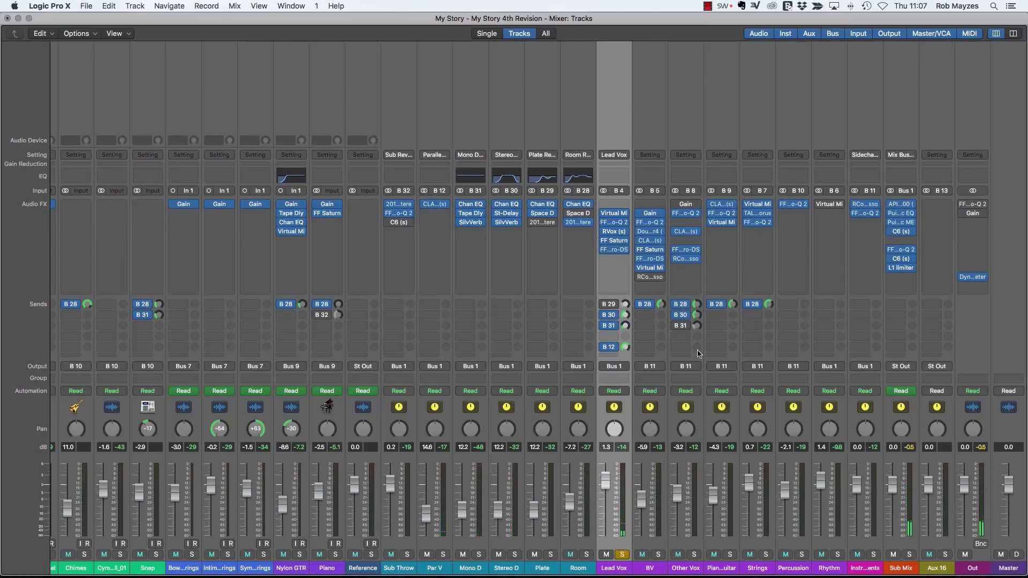
Inspect the Stereo Delay settings on the Stereo D channel and the Tape Delay settings on the Mono D channel
{"action": "left_click", "coordinate": [511, 218]}
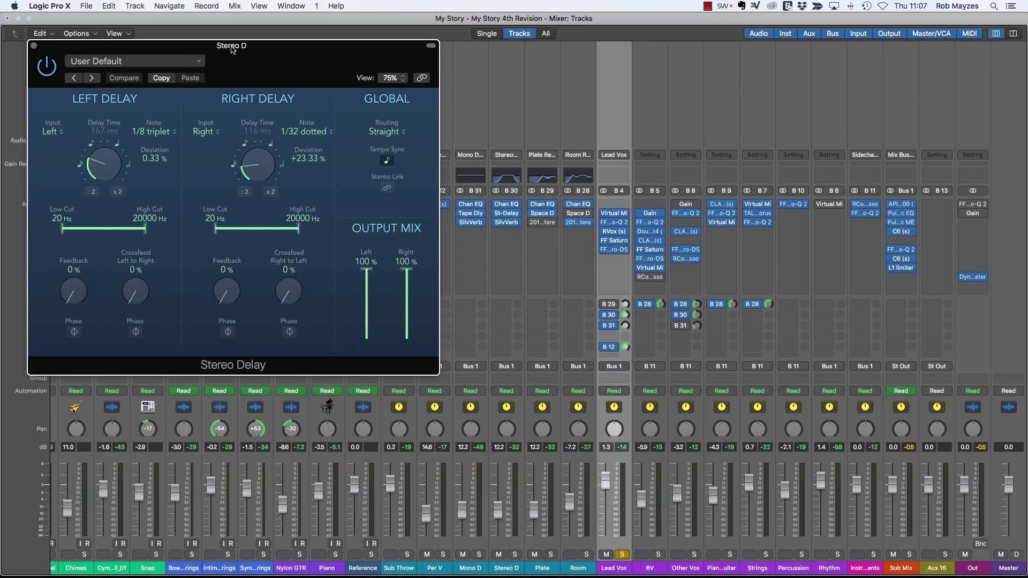
{"action": "left_click_drag", "start_coordinate": [234, 50], "coordinate": [355, 60]}
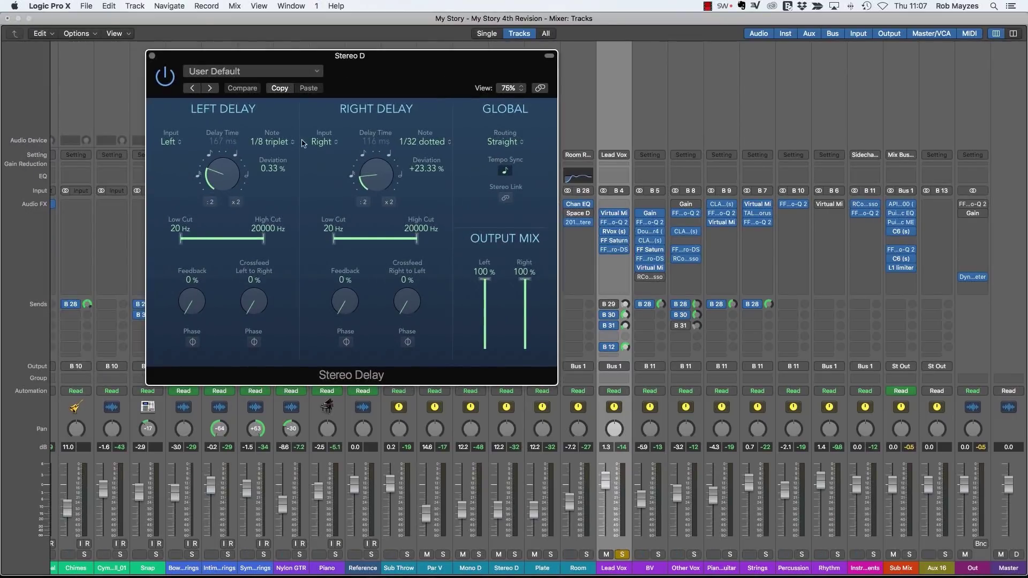
{"action": "left_click", "coordinate": [152, 55]}
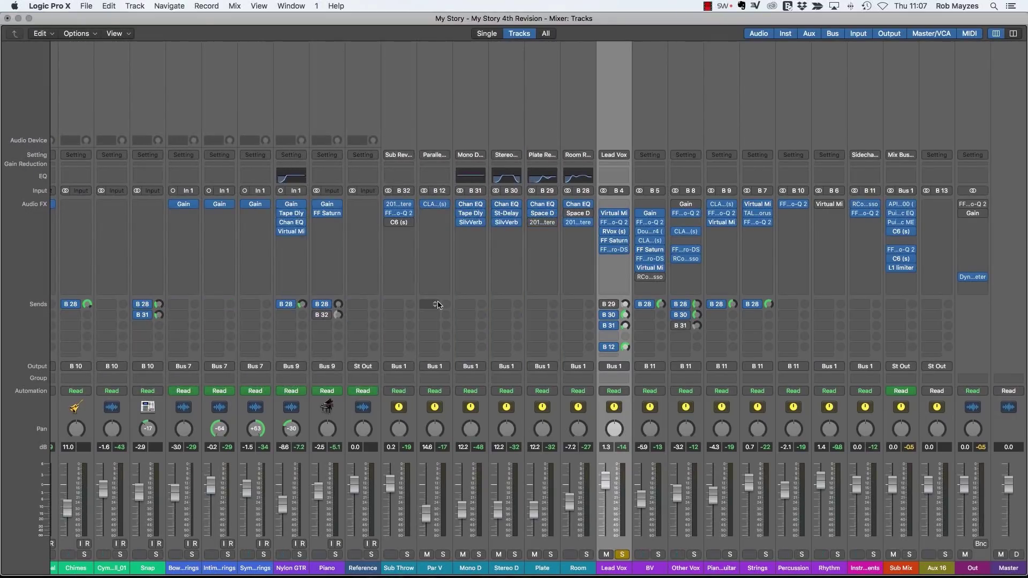
{"action": "left_click", "coordinate": [470, 213]}
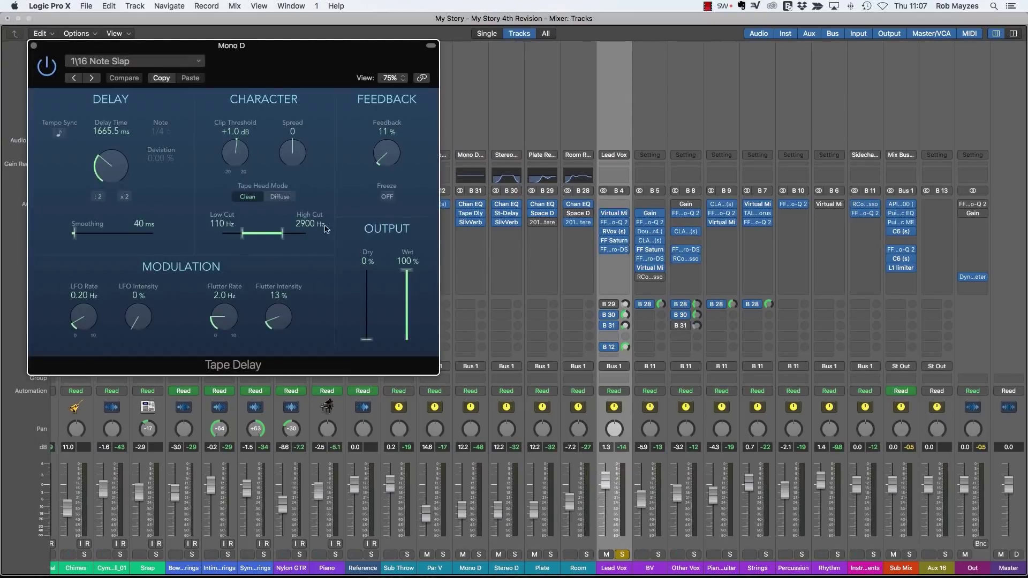
{"action": "left_click", "coordinate": [33, 45]}
Take the Lead Vox channel out of solo and insert PlatinumVerb in one of its empty effect slots
{"action": "left_click", "coordinate": [622, 555]}
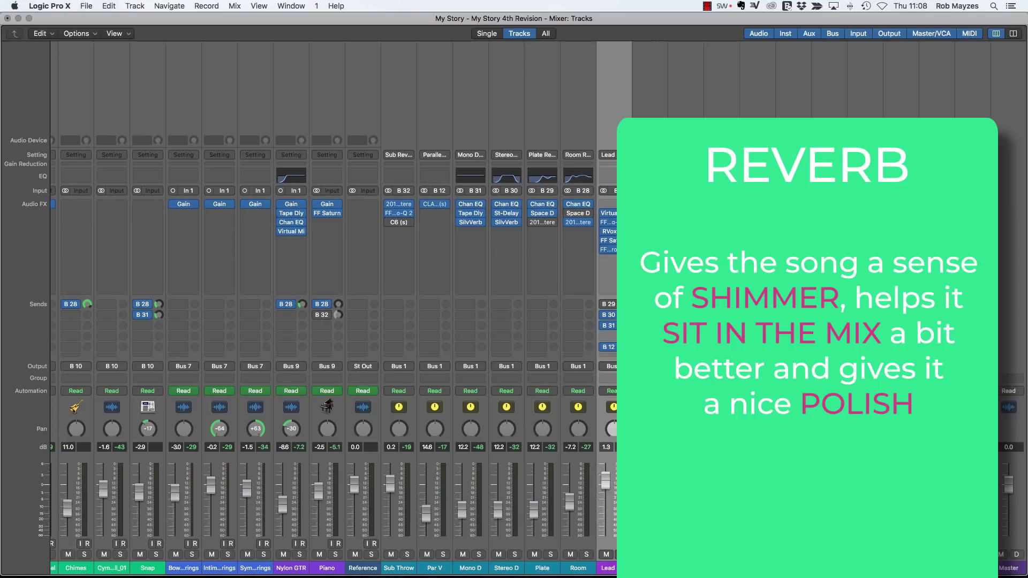
{"action": "left_click", "coordinate": [612, 268]}
{"action": "mouse_move", "coordinate": [640, 365]}
{"action": "mouse_move", "coordinate": [690, 448]}
{"action": "mouse_move", "coordinate": [792, 455]}
{"action": "left_click", "coordinate": [859, 456]}
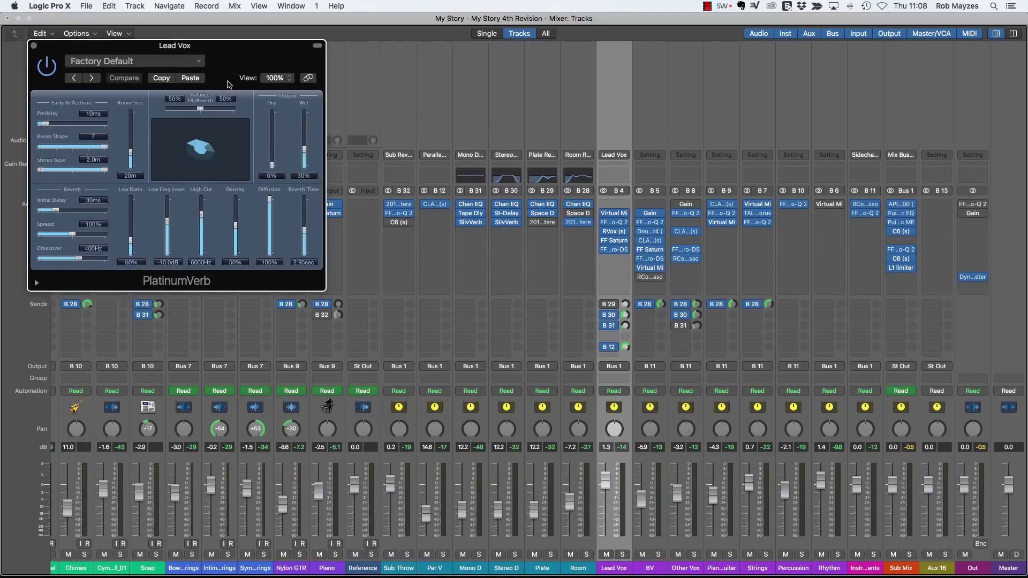
Set PlatinumVerb's output on Lead Vox to 13% wet and 100% dry
{"action": "left_click_drag", "start_coordinate": [244, 48], "coordinate": [395, 86]}
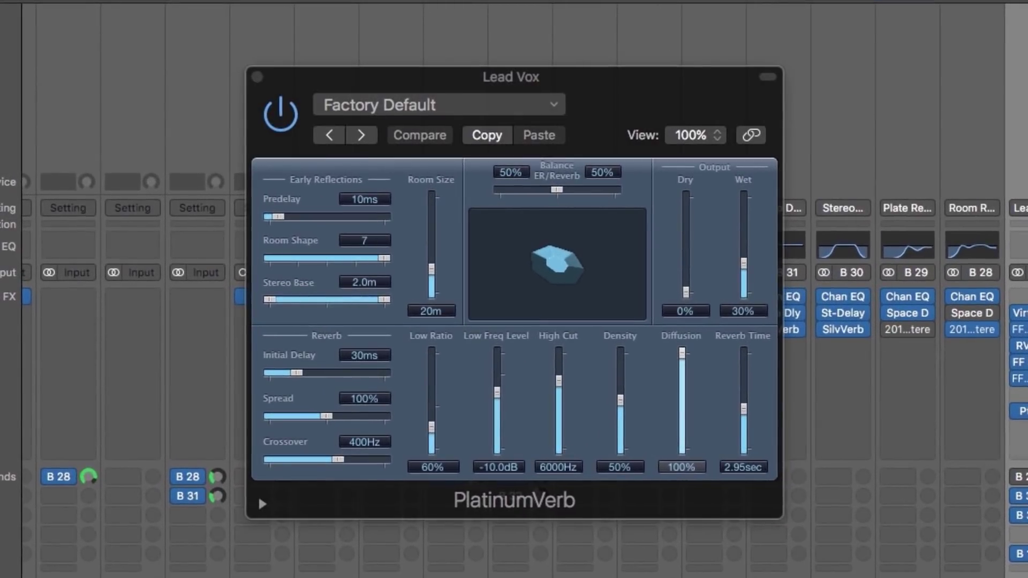
{"action": "left_click_drag", "start_coordinate": [744, 264], "coordinate": [753, 284]}
{"action": "left_click_drag", "start_coordinate": [687, 294], "coordinate": [695, 161]}
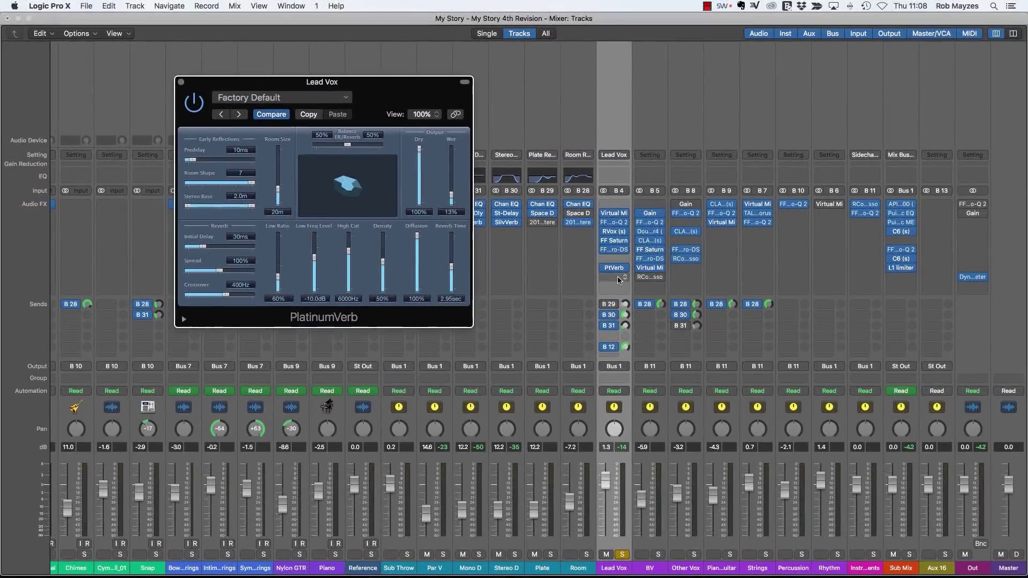
Insert FF Pro-Q 2 on Lead Vox directly below PlatinumVerb
{"action": "left_click", "coordinate": [664, 291]}
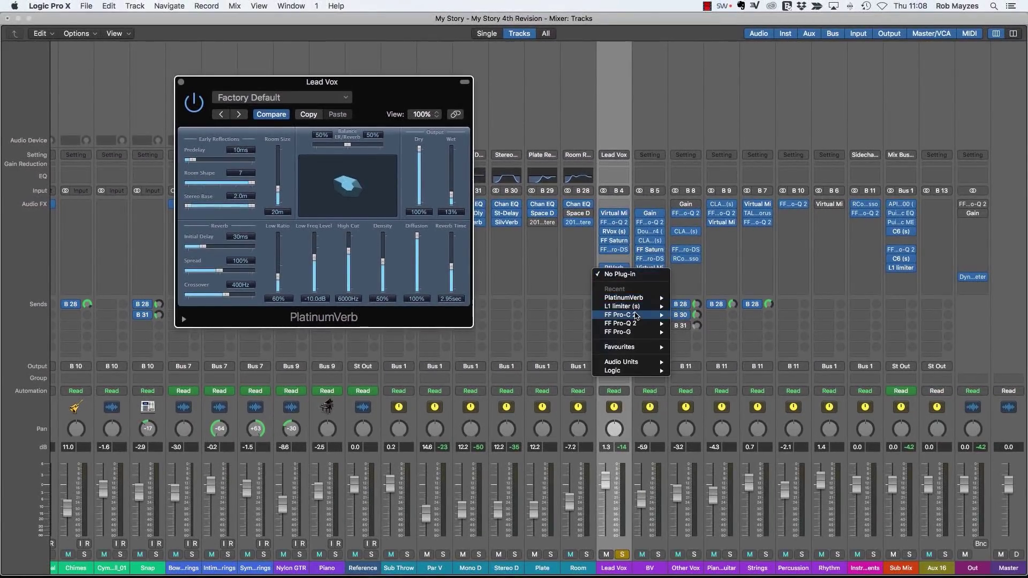
{"action": "mouse_move", "coordinate": [689, 347]}
{"action": "left_click", "coordinate": [692, 323]}
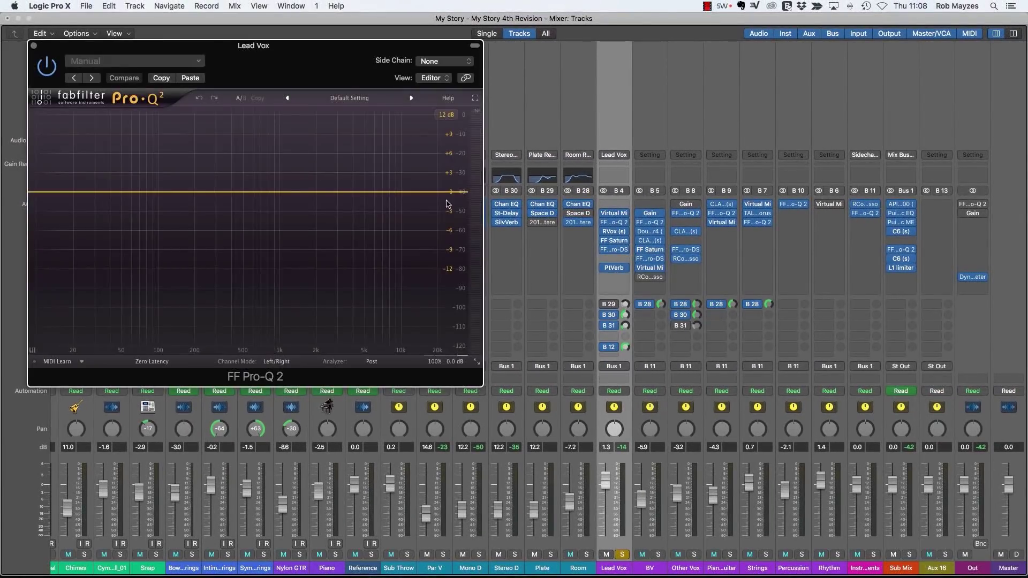
Add a High Cut band in FF Pro-Q 2, play the vocal and lower the band's frequency to about 3250 Hz
{"action": "left_click", "coordinate": [409, 192]}
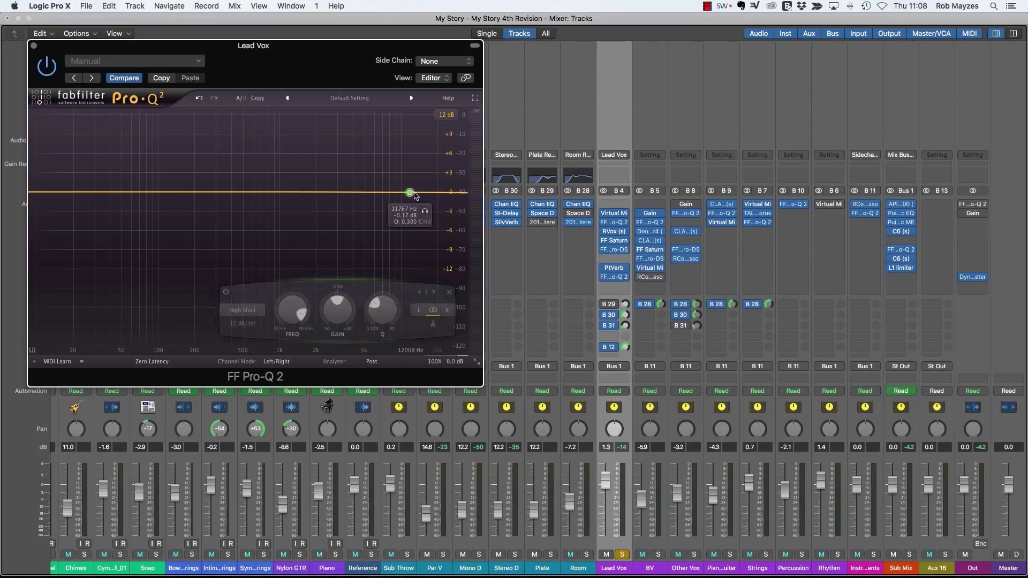
{"action": "left_click", "coordinate": [246, 310]}
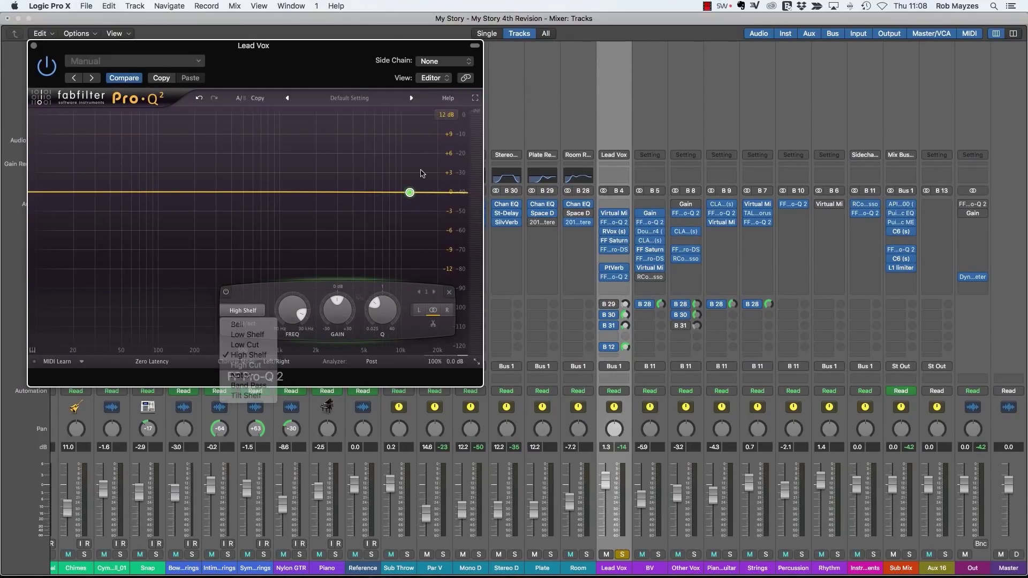
{"action": "left_click", "coordinate": [259, 368]}
{"action": "key", "text": "space"}
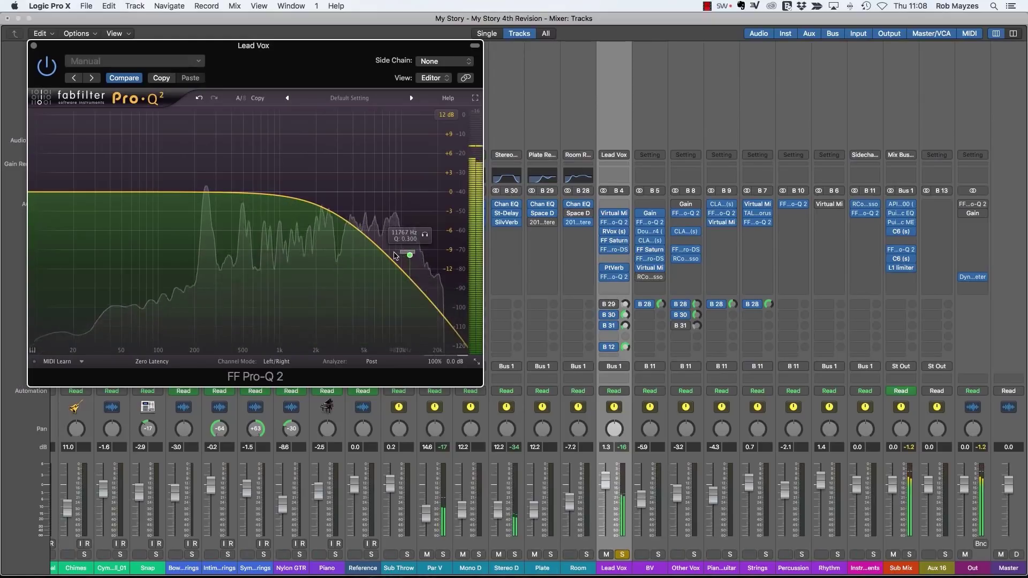
{"action": "left_click_drag", "start_coordinate": [410, 256], "coordinate": [341, 253]}
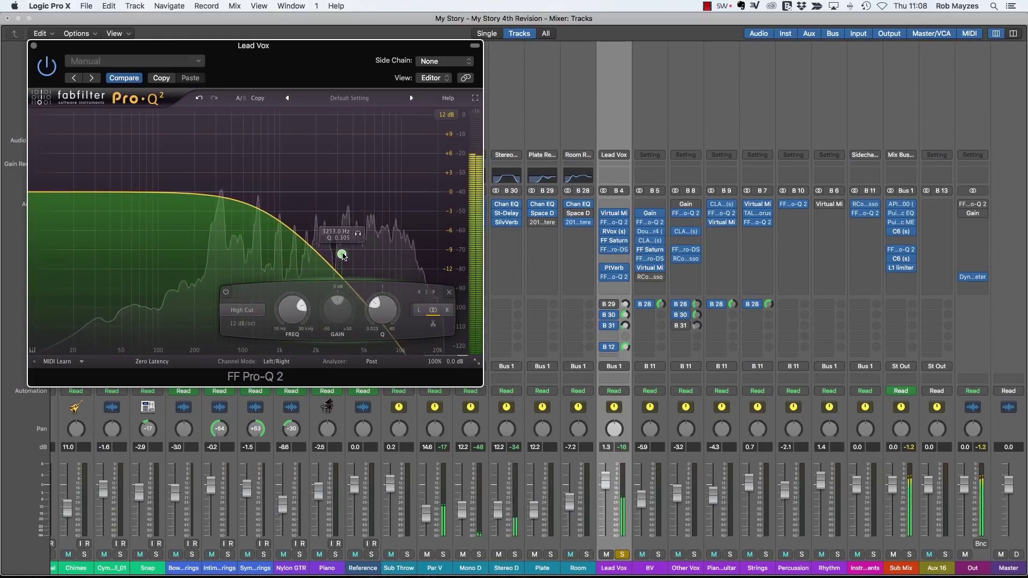
Remove the FF Pro-Q 2 and PlatinumVerb plug-ins from Lead Vox and close the plug-in window
{"action": "left_click", "coordinate": [613, 268]}
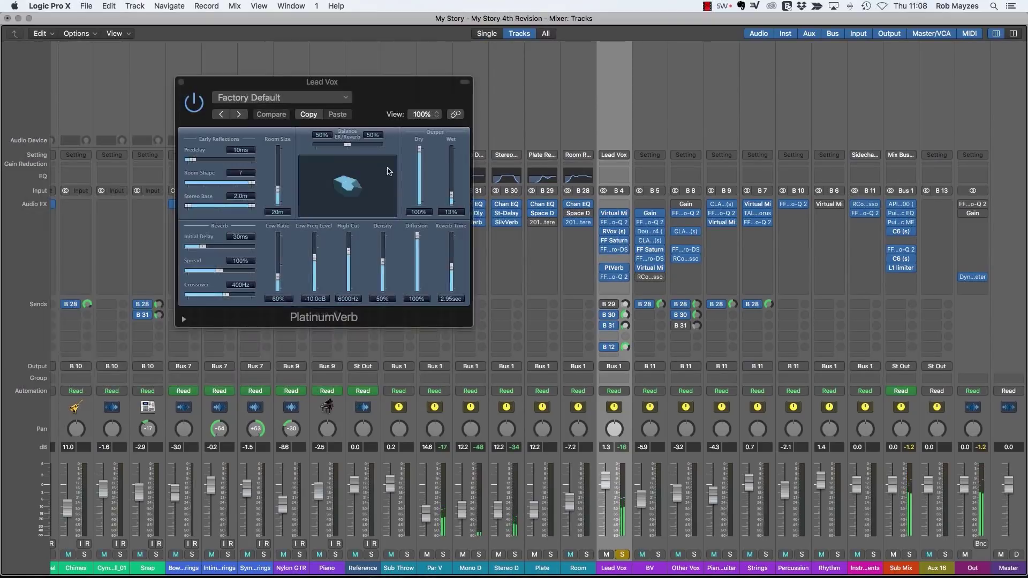
{"action": "left_click", "coordinate": [626, 268]}
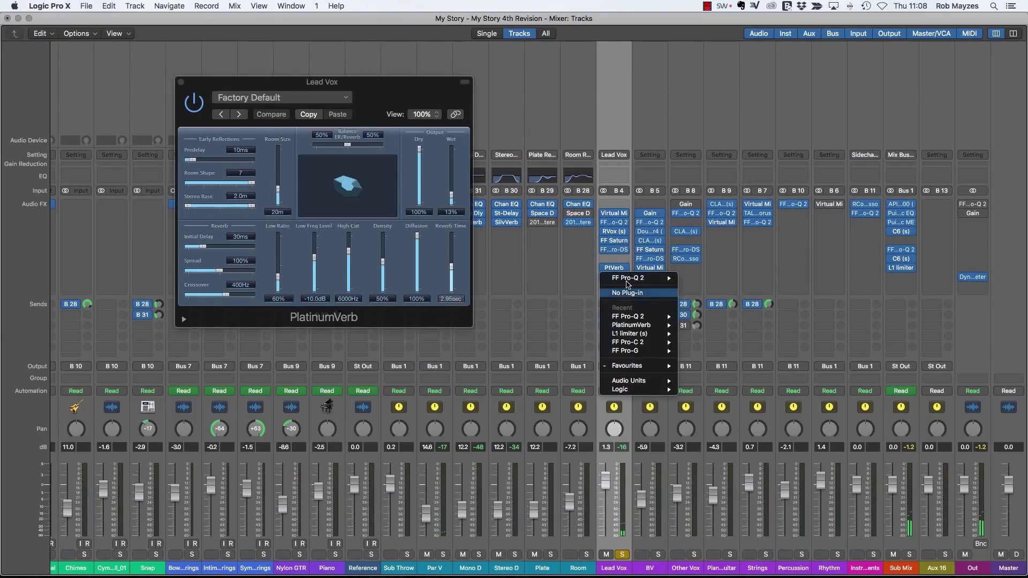
{"action": "left_click", "coordinate": [627, 271]}
{"action": "left_click", "coordinate": [626, 270]}
{"action": "left_click", "coordinate": [627, 267]}
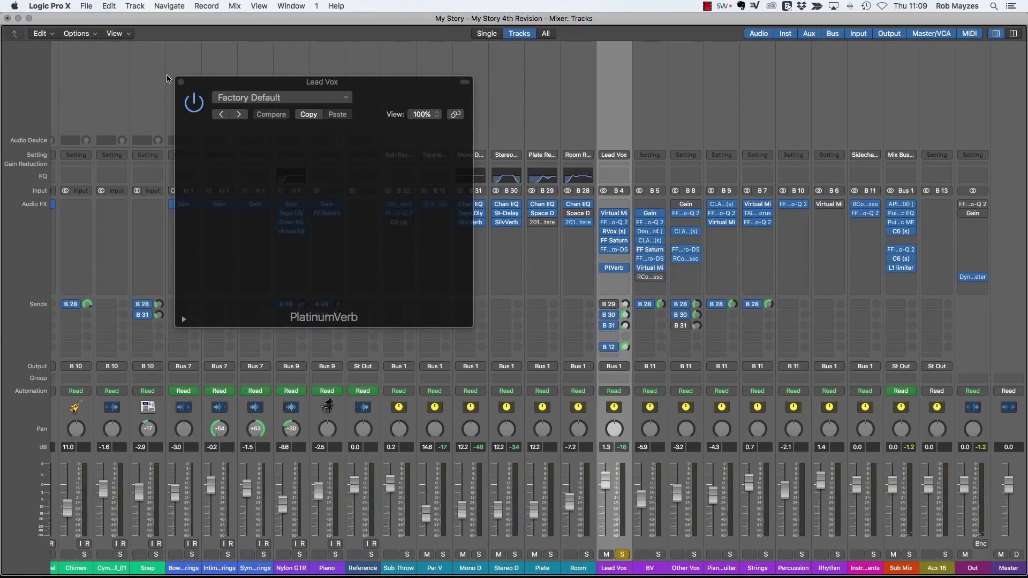
{"action": "left_click", "coordinate": [181, 82]}
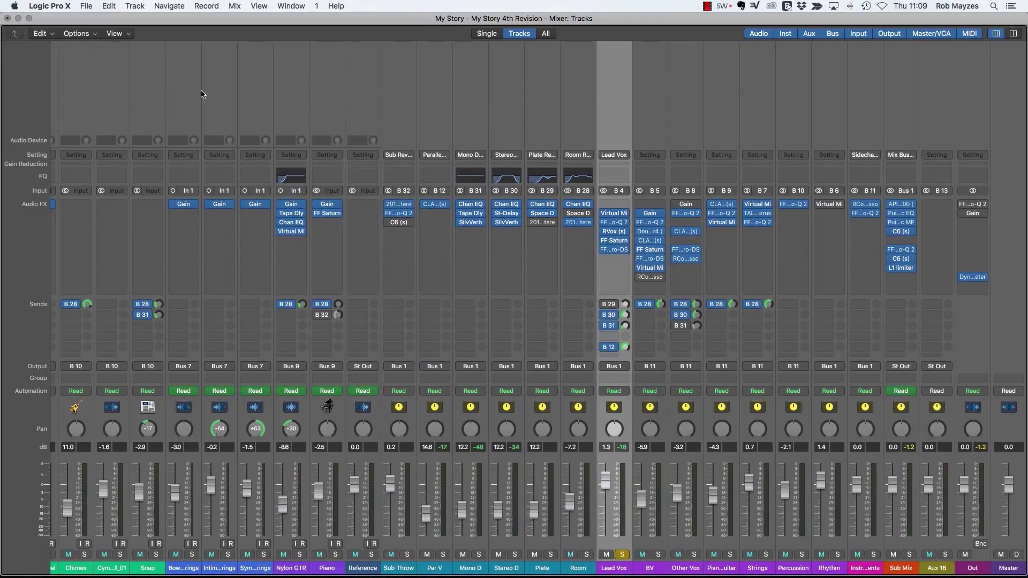
Add a send from Lead Vox to the unused Bus 14
{"action": "left_click", "coordinate": [613, 339]}
{"action": "mouse_move", "coordinate": [632, 383]}
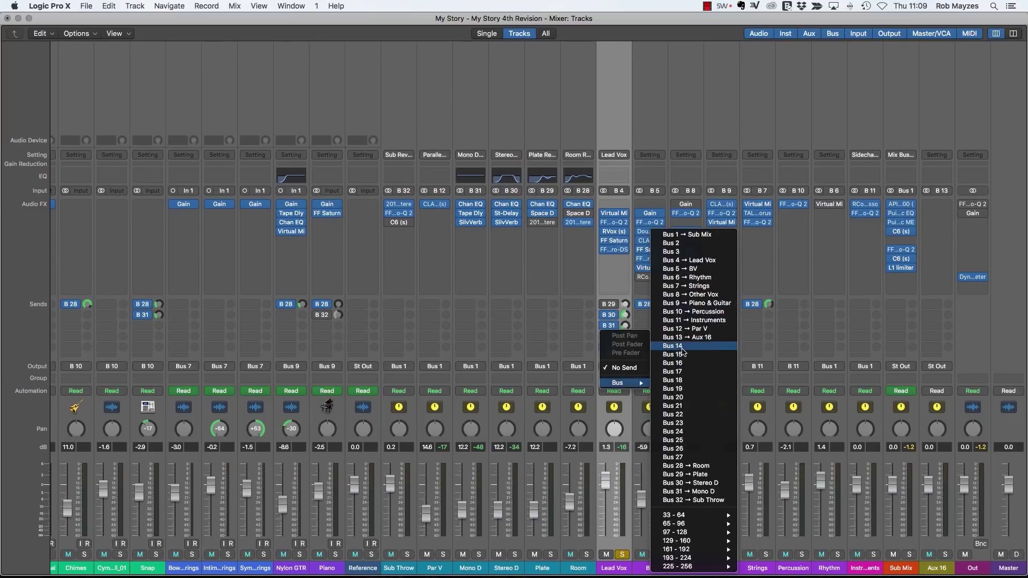
{"action": "left_click", "coordinate": [679, 329]}
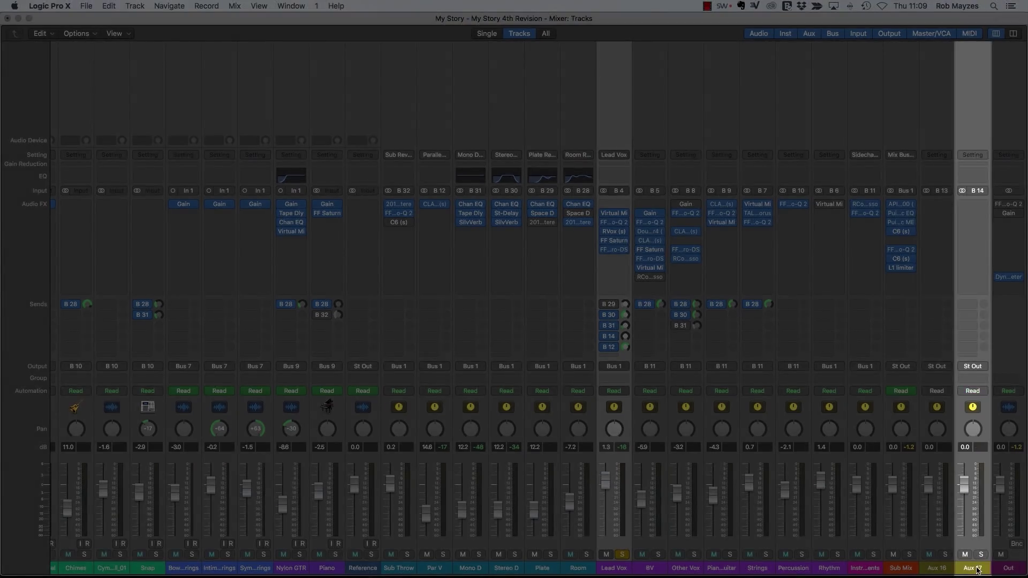
Rename the new Bus 14 aux channel "Vocal Verb" and color it green
{"action": "double_click", "coordinate": [975, 568]}
{"action": "type", "text": "Vocal Verb"}
{"action": "key", "text": "Return"}
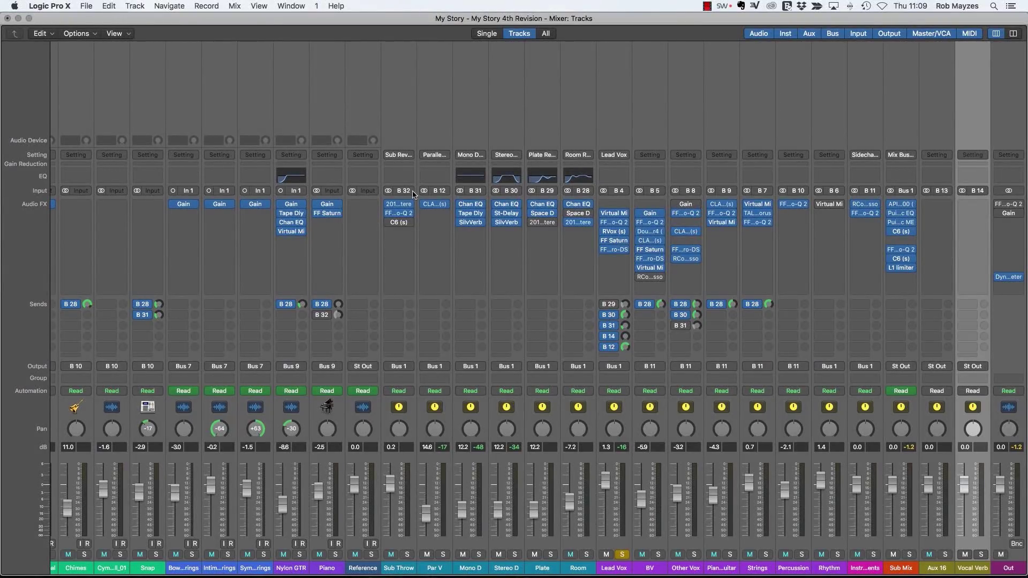
{"action": "key", "text": "alt+c"}
{"action": "left_click", "coordinate": [350, 243]}
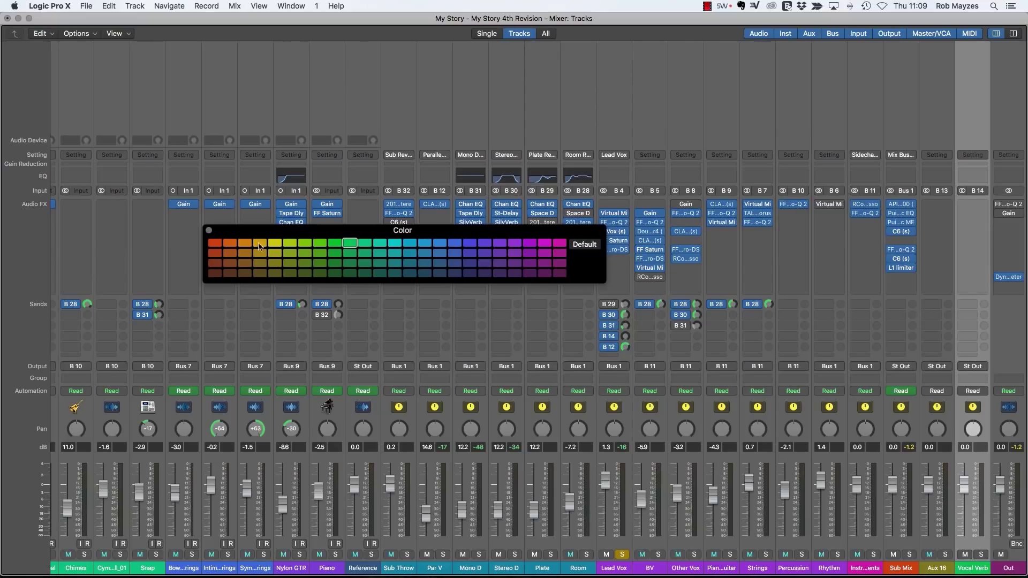
{"action": "left_click", "coordinate": [209, 230]}
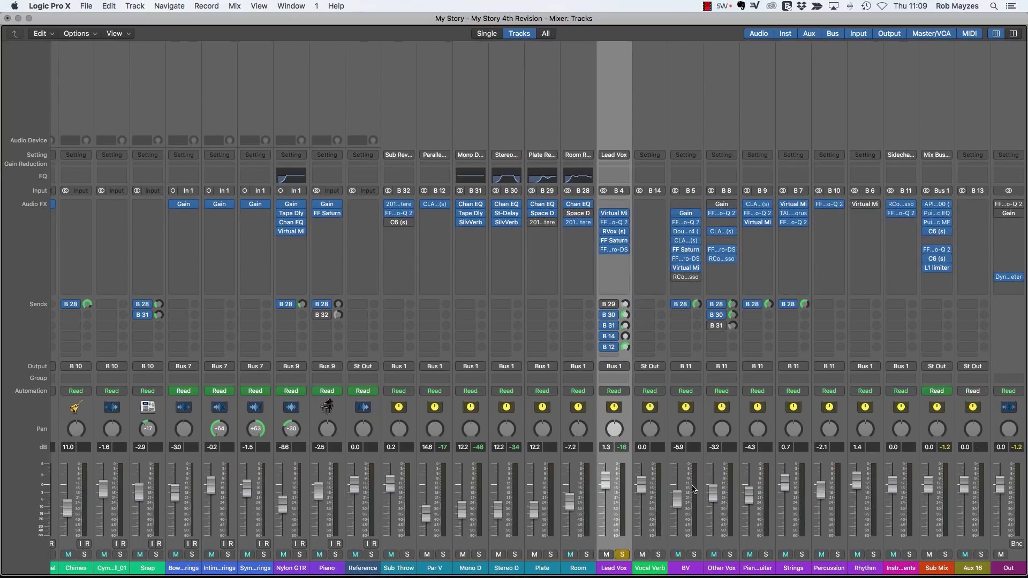
Insert FabFilter's FF Pro-R reverb on the Vocal Verb channel and move its window towards the middle of the mixer
{"action": "left_click", "coordinate": [656, 541]}
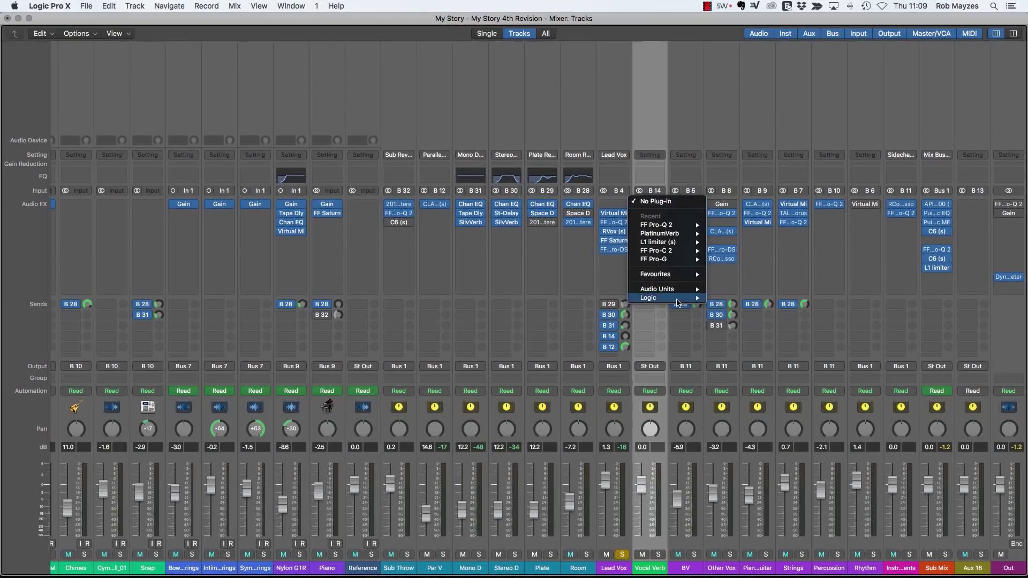
{"action": "mouse_move", "coordinate": [678, 292]}
{"action": "mouse_move", "coordinate": [732, 319]}
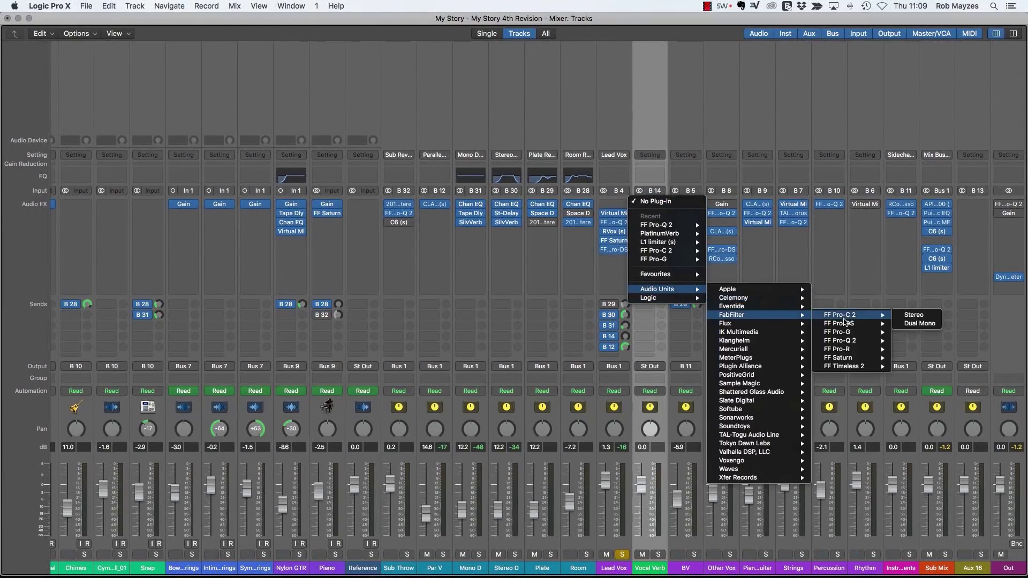
{"action": "mouse_move", "coordinate": [852, 351]}
{"action": "left_click", "coordinate": [900, 350]}
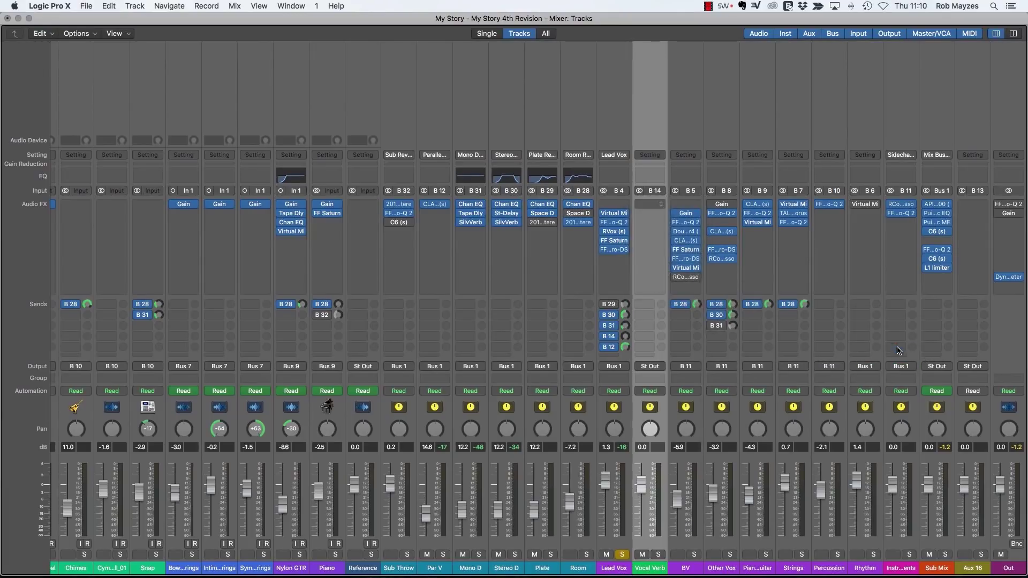
{"action": "left_click_drag", "start_coordinate": [350, 48], "coordinate": [623, 96]}
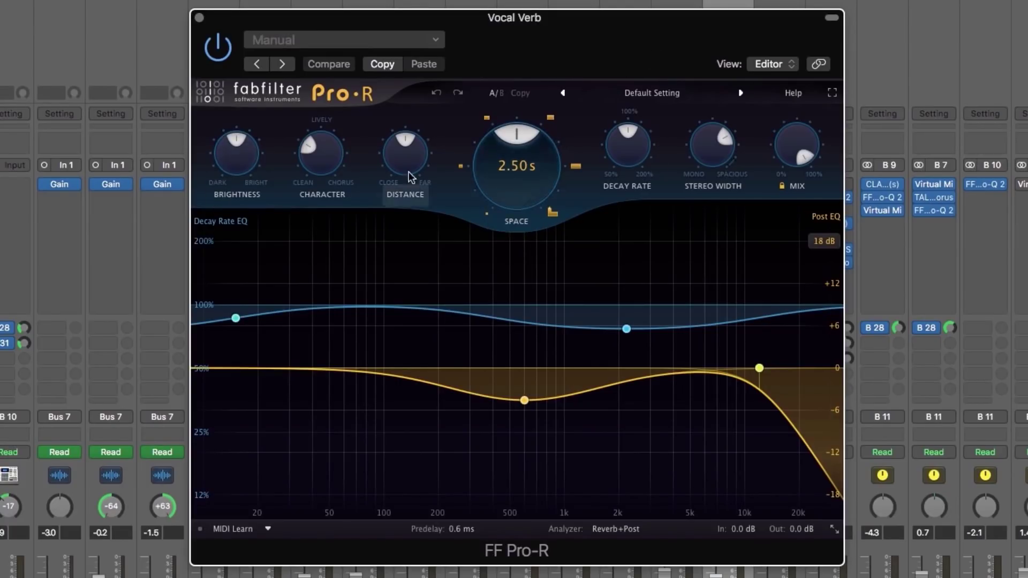
Shorten FF Pro-R's Space to about 1.05 s and raise Distance and Brightness slightly
{"action": "mouse_move", "coordinate": [510, 159]}
{"action": "left_mouse_down"}
{"action": "mouse_move", "coordinate": [517, 190]}
{"action": "mouse_move", "coordinate": [519, 171]}
{"action": "left_mouse_up"}
{"action": "left_click_drag", "start_coordinate": [406, 155], "coordinate": [462, 117]}
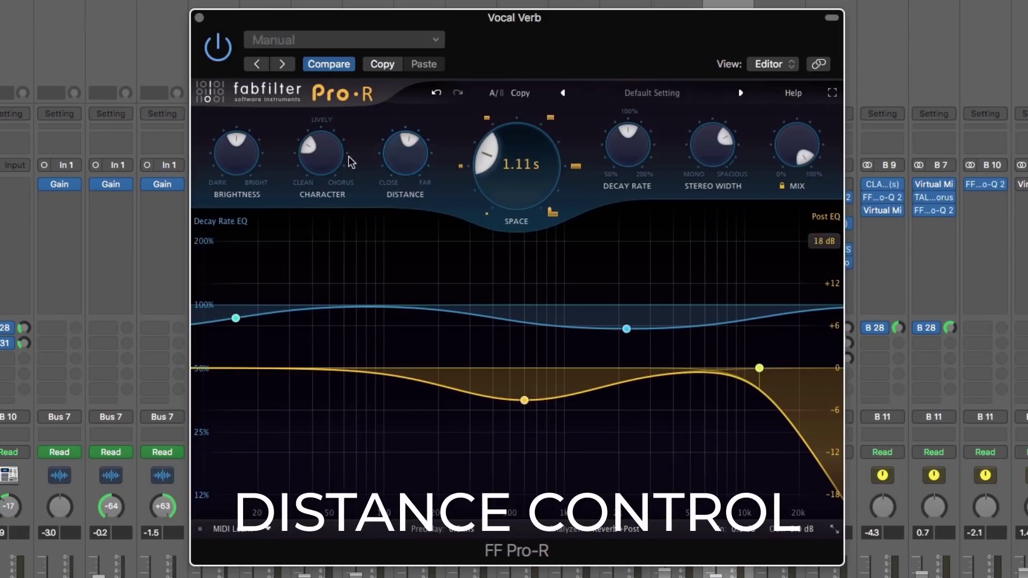
{"action": "mouse_move", "coordinate": [249, 155]}
{"action": "left_mouse_down"}
{"action": "mouse_move", "coordinate": [259, 115]}
{"action": "mouse_move", "coordinate": [262, 149]}
{"action": "left_mouse_up"}
{"action": "mouse_move", "coordinate": [534, 167]}
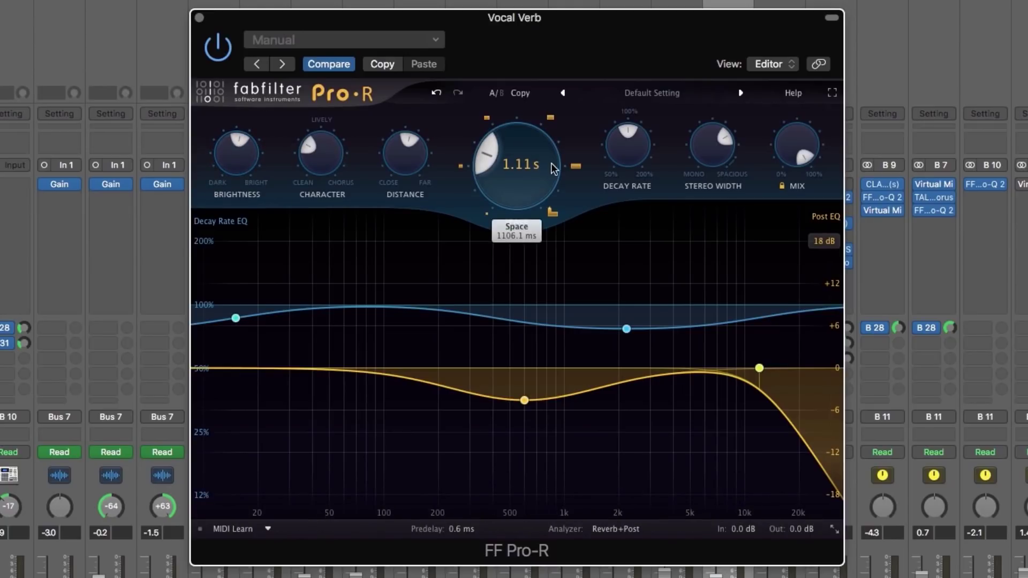
{"action": "mouse_move", "coordinate": [534, 179]}
{"action": "left_mouse_down"}
{"action": "mouse_move", "coordinate": [534, 144]}
{"action": "mouse_move", "coordinate": [529, 188]}
{"action": "mouse_move", "coordinate": [532, 169]}
{"action": "left_mouse_up"}
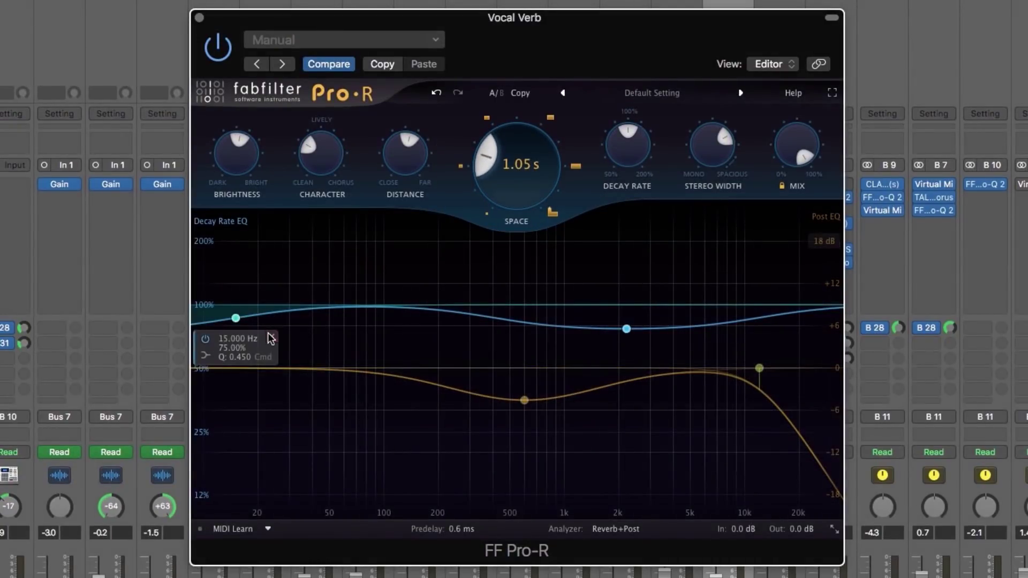
Delete all Decay Rate EQ and Post EQ bands in FF Pro-R so that both curves are flat
{"action": "left_click", "coordinate": [272, 337]}
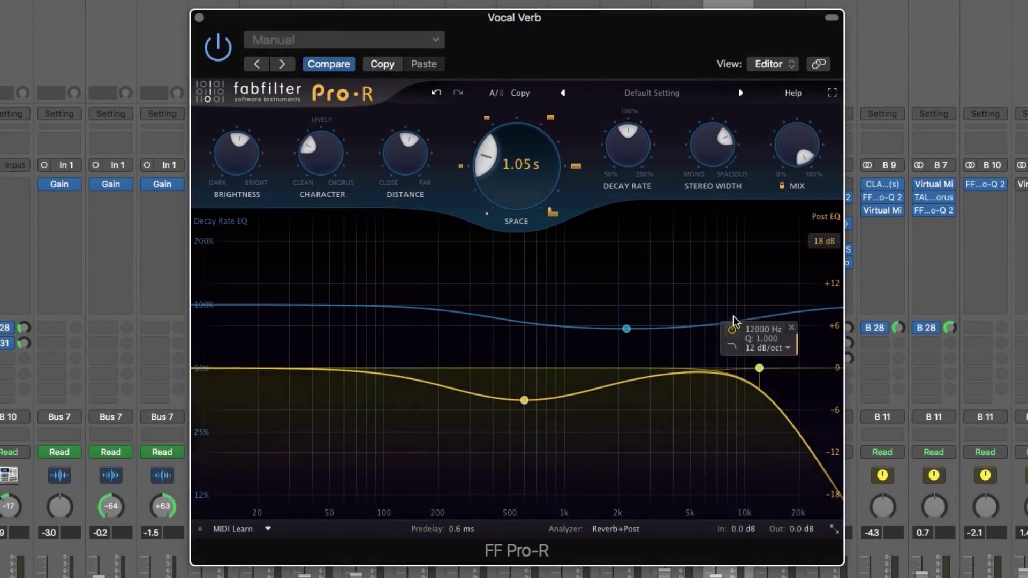
{"action": "left_click", "coordinate": [791, 327]}
{"action": "left_click", "coordinate": [560, 418]}
{"action": "left_click", "coordinate": [656, 324]}
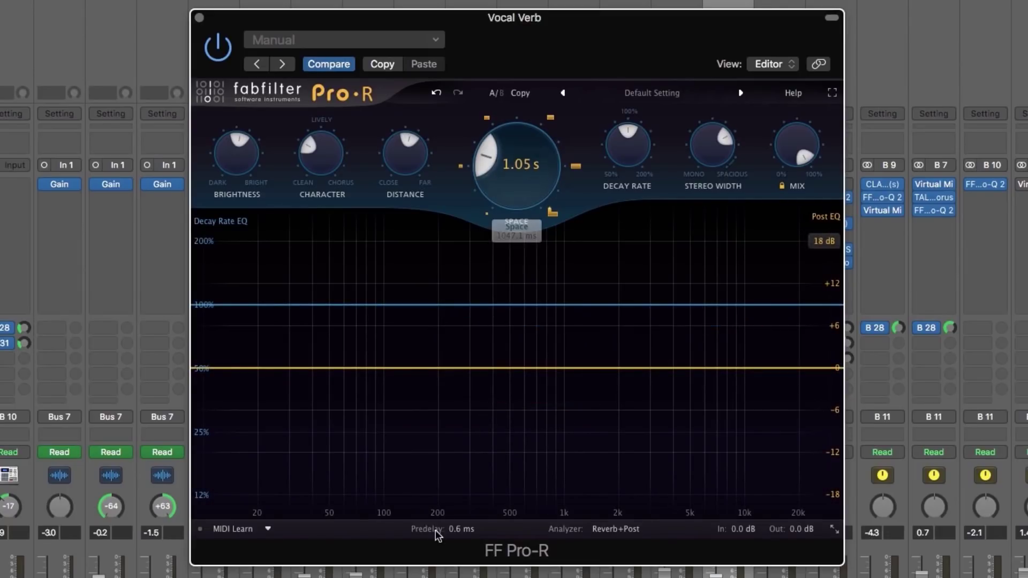
Load the #default preset in FF Pro-R and try out the Mix control
{"action": "left_click", "coordinate": [740, 92]}
{"action": "left_click", "coordinate": [563, 94]}
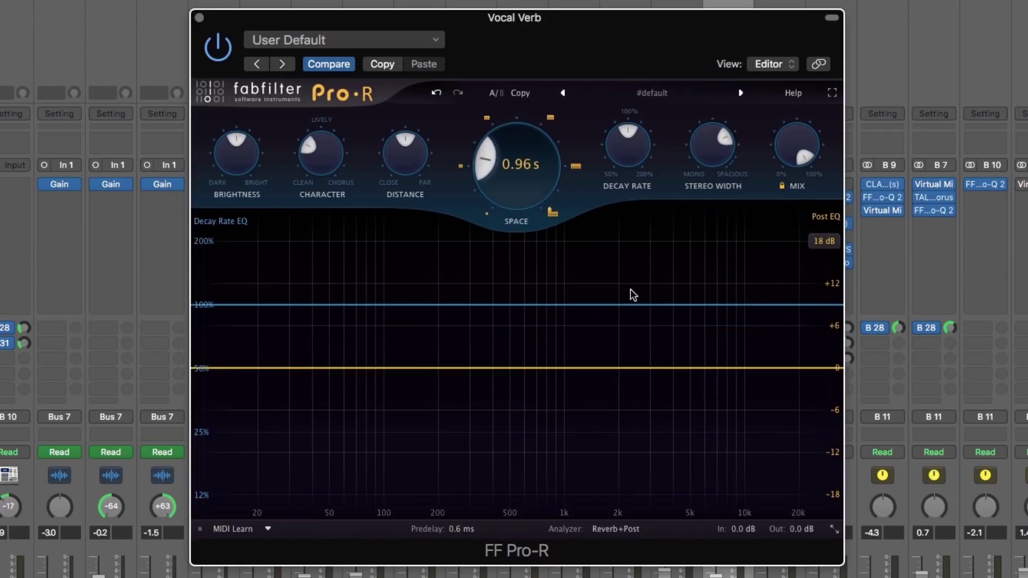
{"action": "mouse_move", "coordinate": [798, 146]}
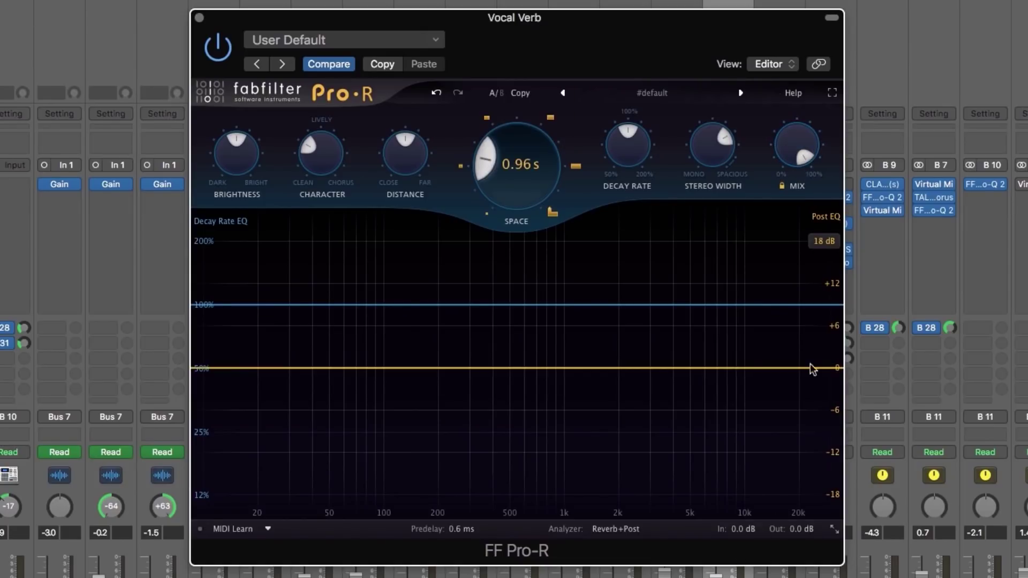
{"action": "left_click_drag", "start_coordinate": [803, 152], "coordinate": [753, 179]}
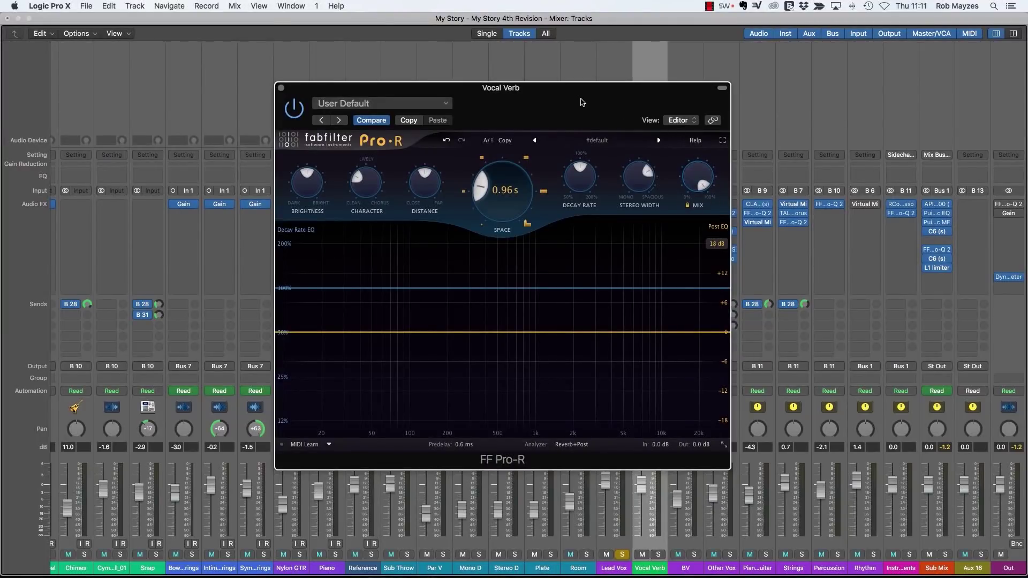
Reset Lead Vox's B 14 send to Vocal Verb to its default level, moving the FF Pro-R window aside and back around it
{"action": "left_click_drag", "start_coordinate": [582, 101], "coordinate": [969, 112]}
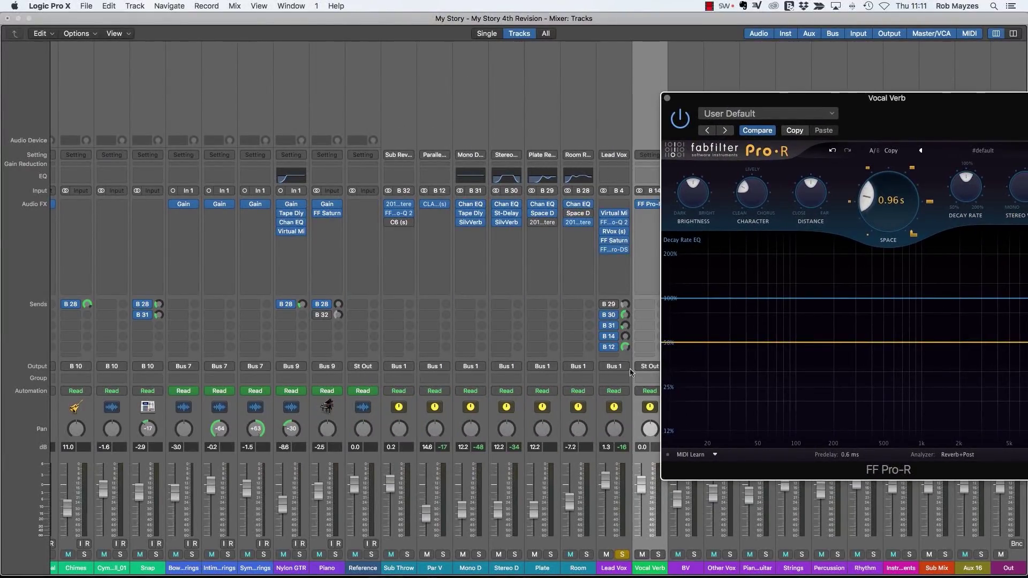
{"action": "mouse_move", "coordinate": [612, 340]}
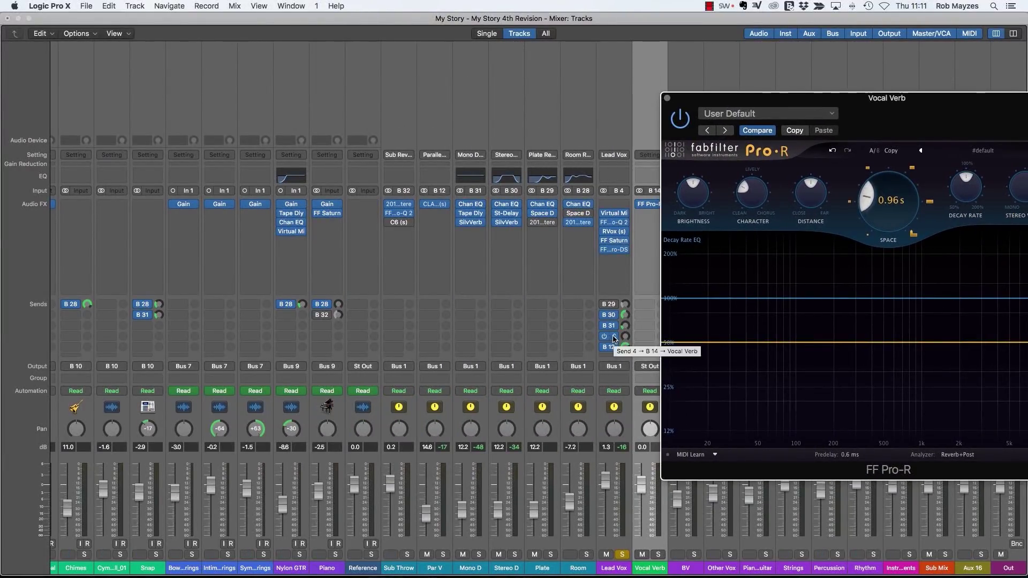
{"action": "left_click", "coordinate": [612, 337]}
{"action": "left_click", "coordinate": [625, 337], "text": "alt"}
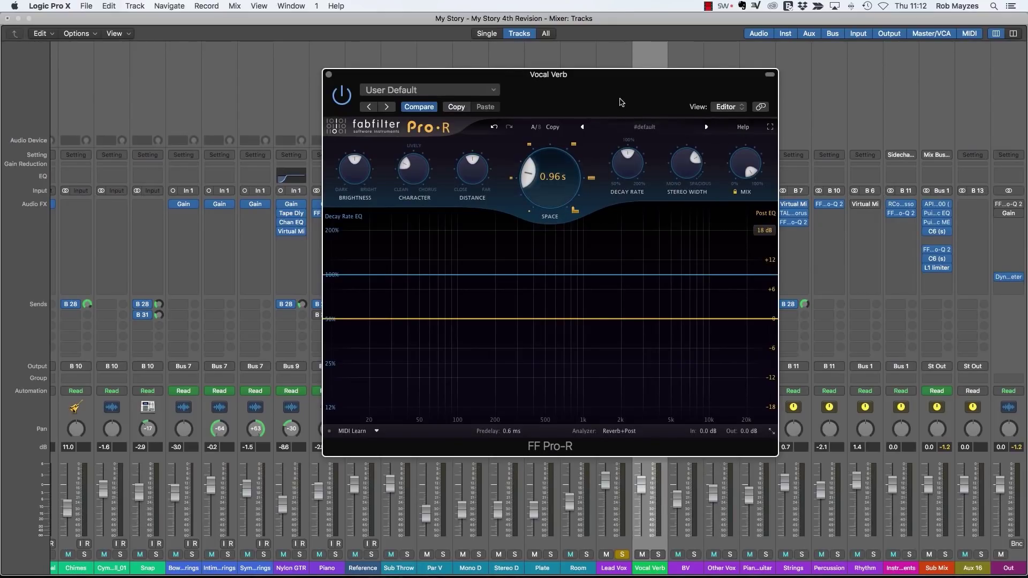
{"action": "left_click_drag", "start_coordinate": [621, 103], "coordinate": [597, 109]}
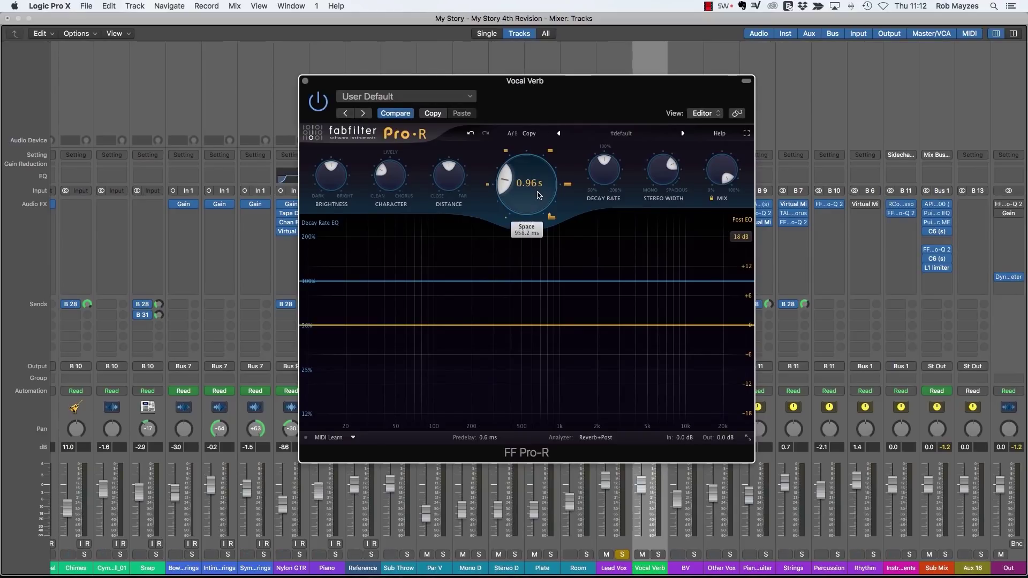
Lengthen FF Pro-R's Space to about 2.36 s
{"action": "mouse_move", "coordinate": [539, 194]}
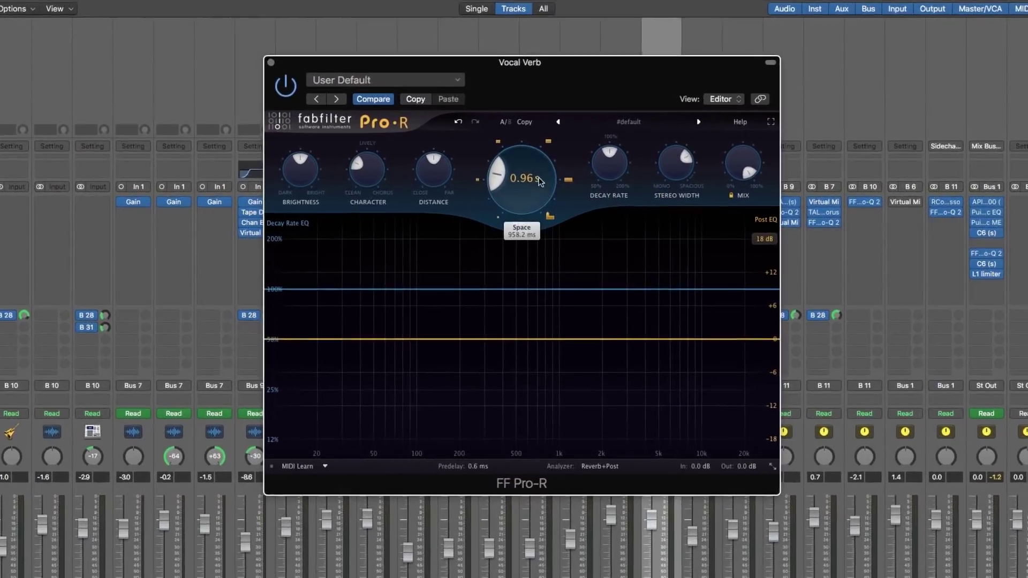
{"action": "left_click_drag", "start_coordinate": [536, 197], "coordinate": [549, 157]}
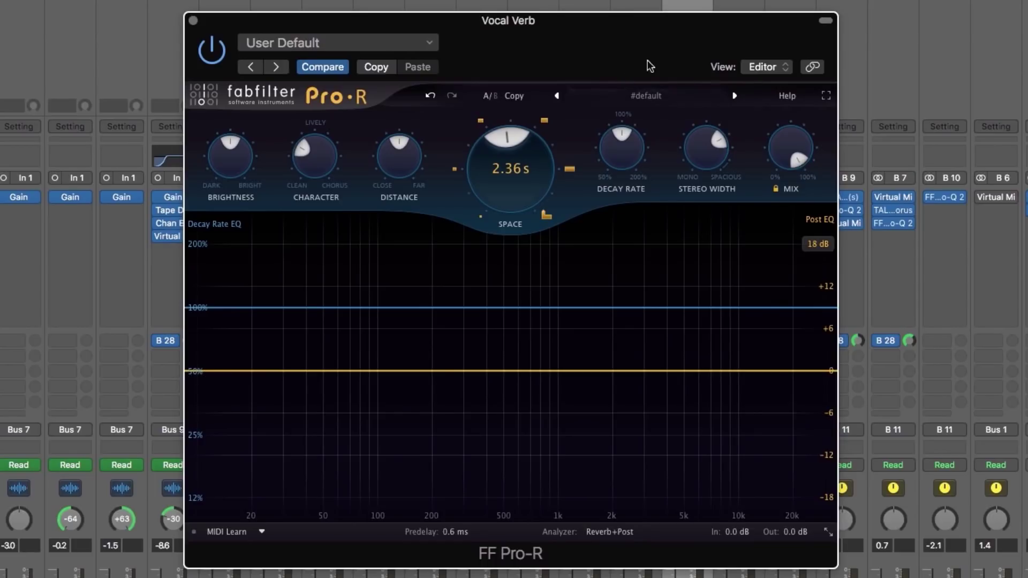
Check the decay setting of the 2016 Stereo Room reverb on the Room channel and return to FF Pro-R
{"action": "left_click_drag", "start_coordinate": [649, 64], "coordinate": [1027, 115]}
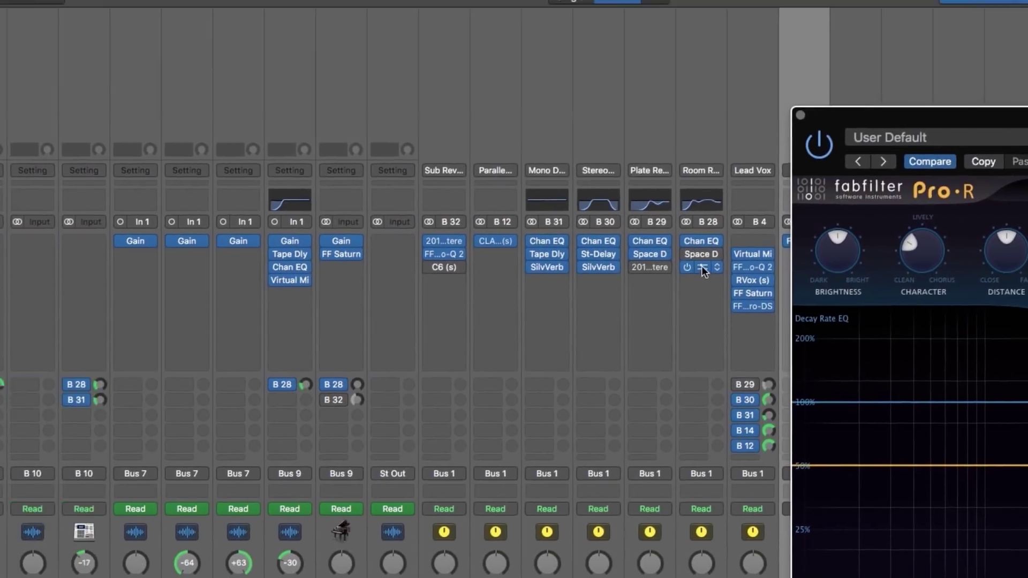
{"action": "left_click", "coordinate": [593, 226]}
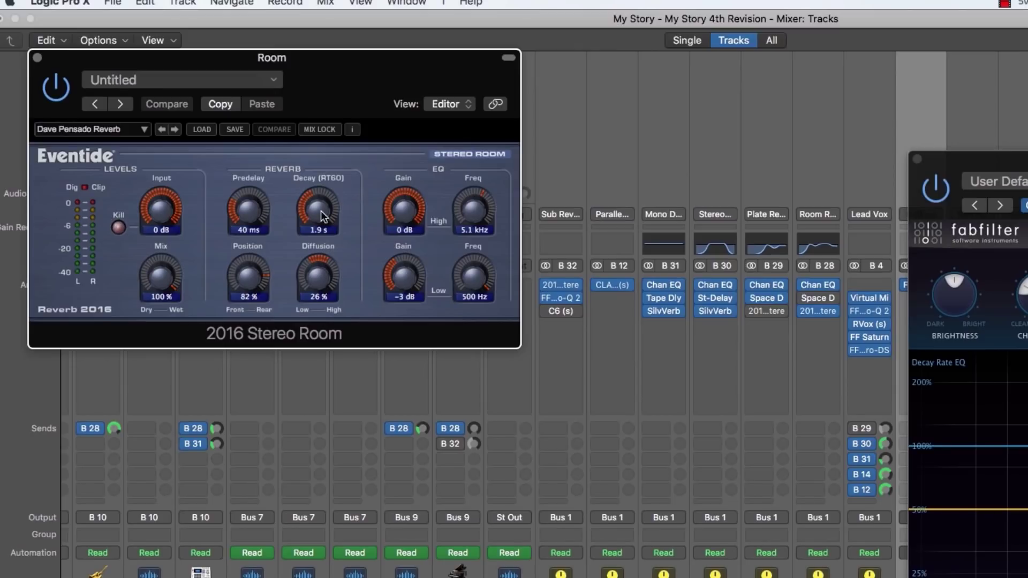
{"action": "left_click_drag", "start_coordinate": [1017, 160], "coordinate": [786, 120]}
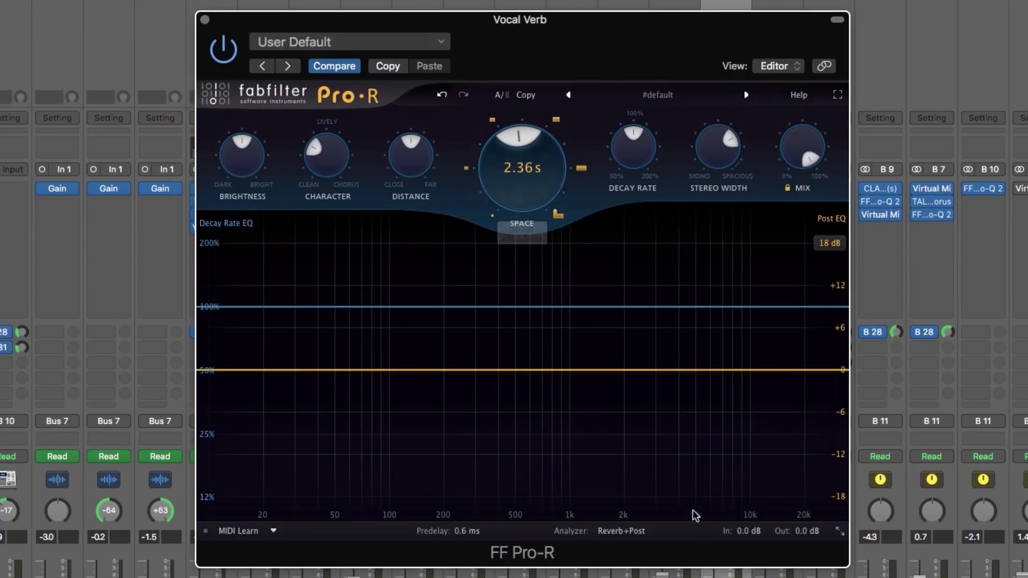
Try FF Pro-R's Space at about 1.49 s, 1.74 s and 3.31 s, finishing at about 2.84 s
{"action": "left_click_drag", "start_coordinate": [541, 178], "coordinate": [522, 211]}
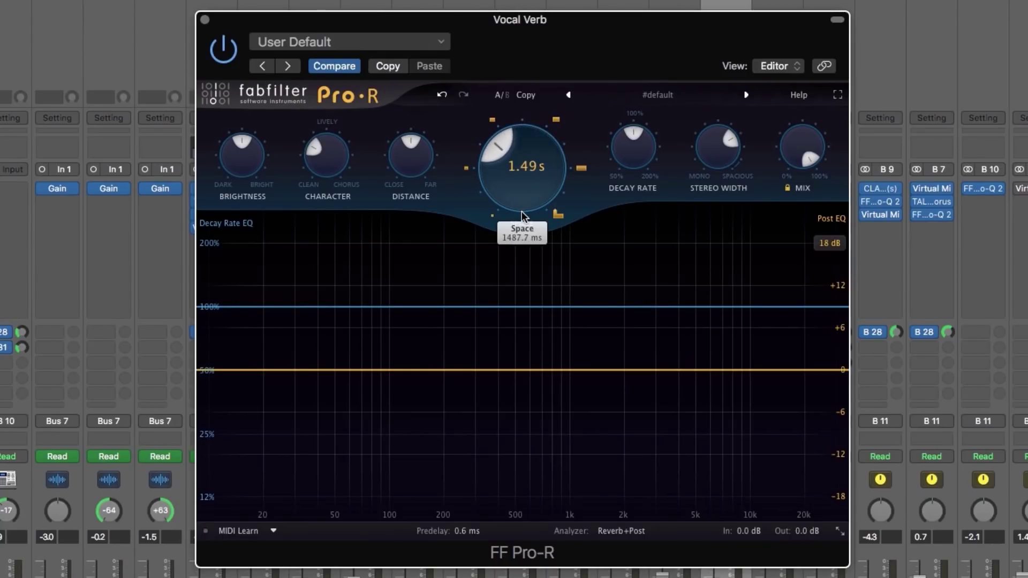
{"action": "mouse_move", "coordinate": [529, 176]}
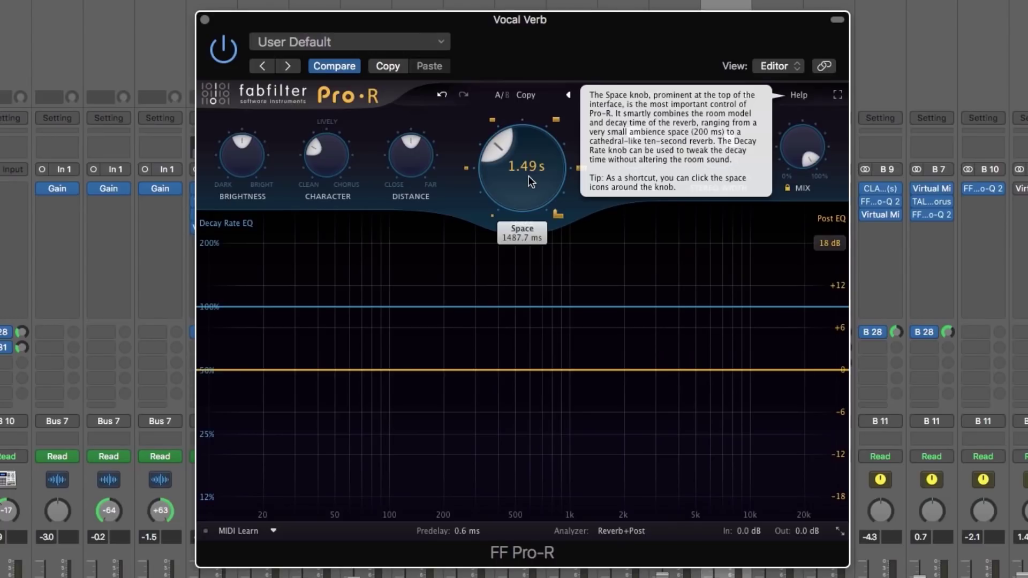
{"action": "left_click_drag", "start_coordinate": [528, 176], "coordinate": [531, 167]}
{"action": "left_click_drag", "start_coordinate": [530, 126], "coordinate": [533, 162]}
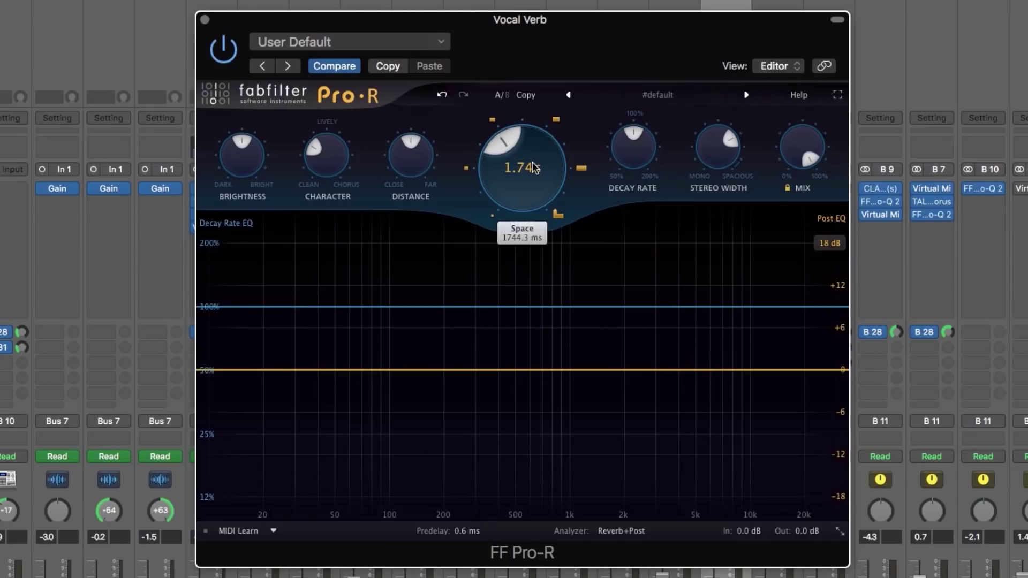
{"action": "left_click_drag", "start_coordinate": [525, 131], "coordinate": [527, 113]}
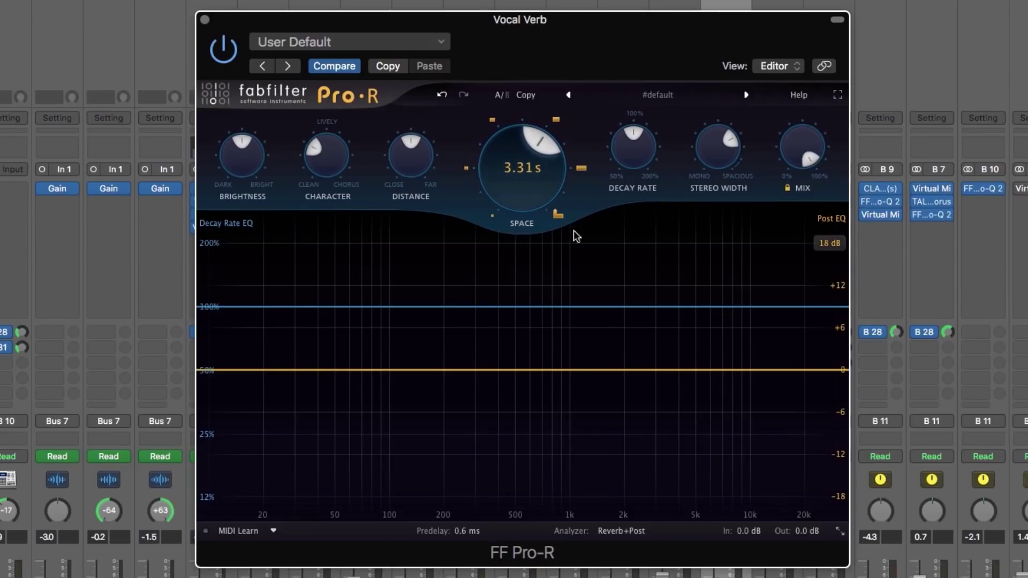
{"action": "mouse_move", "coordinate": [528, 169]}
{"action": "left_mouse_down"}
{"action": "mouse_move", "coordinate": [513, 218]}
{"action": "mouse_move", "coordinate": [529, 149]}
{"action": "left_mouse_up"}
{"action": "scroll", "coordinate": [522, 187], "scroll_direction": "down", "scroll_amount": 2}
Play the song and shorten FF Pro-R's Space to about 2.30 s while listening
{"action": "key", "text": "space"}
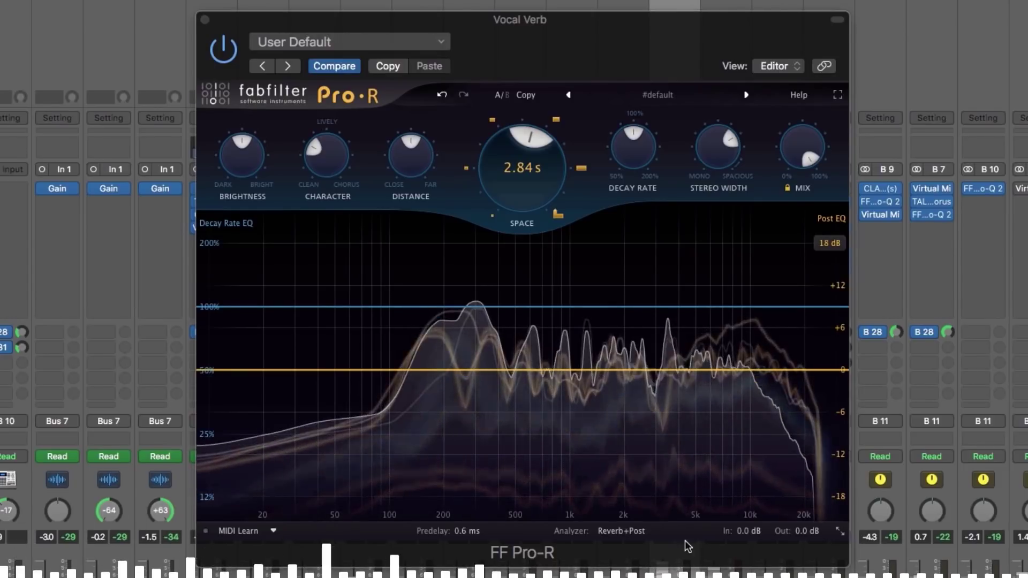
{"action": "mouse_move", "coordinate": [527, 169]}
{"action": "left_click_drag", "start_coordinate": [527, 169], "coordinate": [519, 194]}
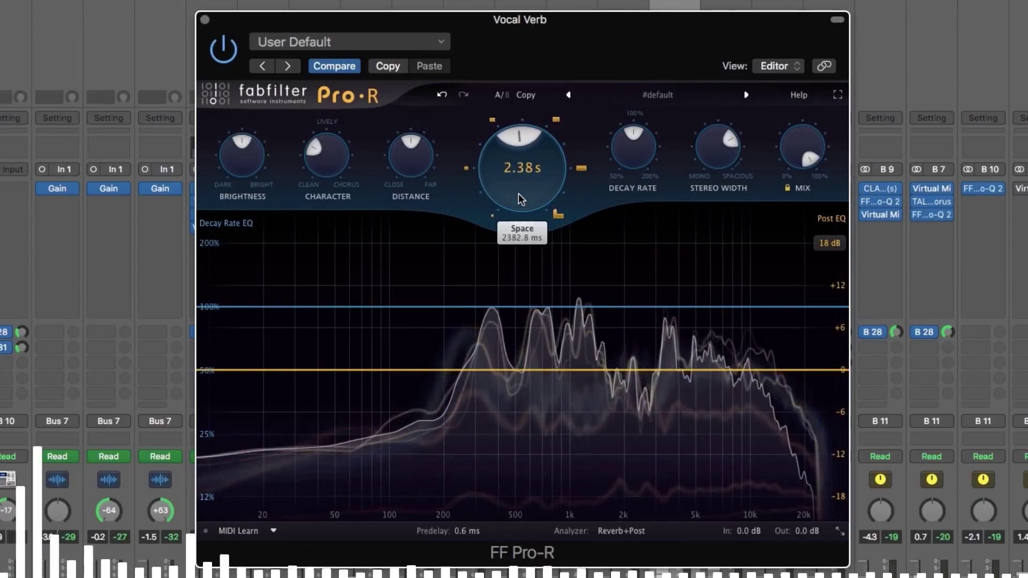
{"action": "left_click_drag", "start_coordinate": [518, 194], "coordinate": [518, 201]}
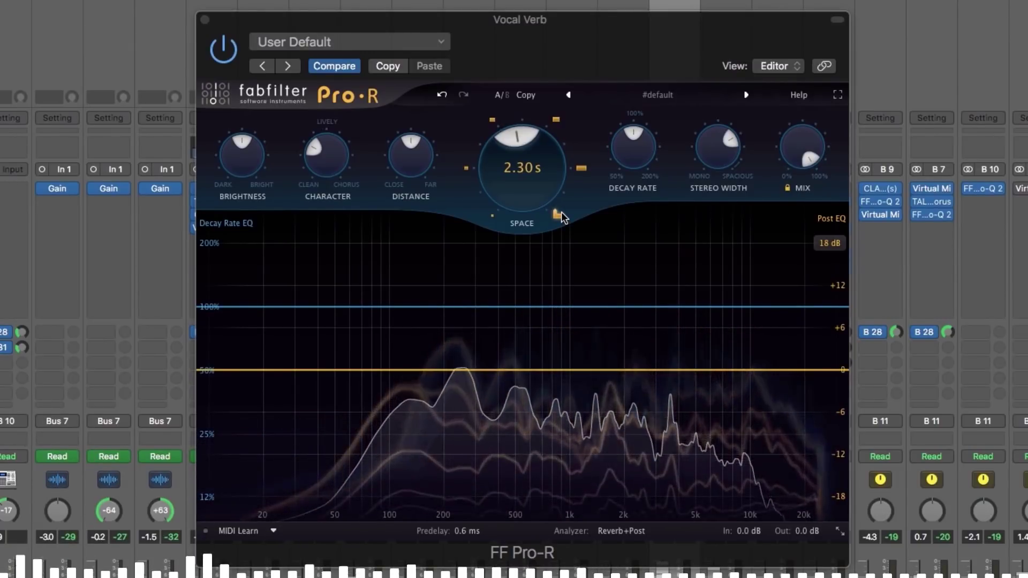
Audition Space at a long 4.24 s and shorter 1.20 s and 0.75 s settings, finishing back at 2.30 s
{"action": "mouse_move", "coordinate": [557, 173]}
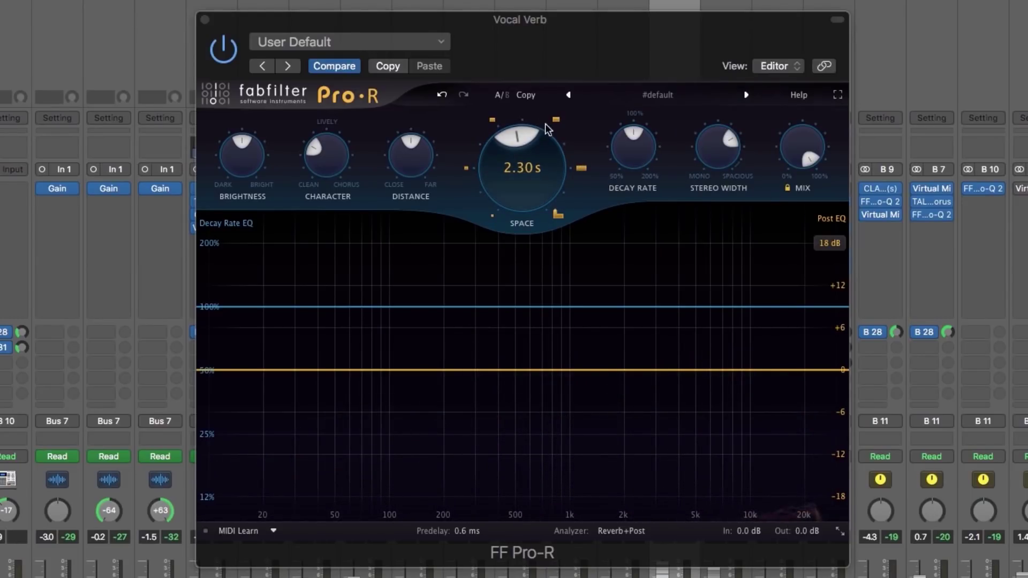
{"action": "mouse_move", "coordinate": [544, 164]}
{"action": "left_mouse_down"}
{"action": "mouse_move", "coordinate": [548, 121]}
{"action": "mouse_move", "coordinate": [542, 152]}
{"action": "left_mouse_up"}
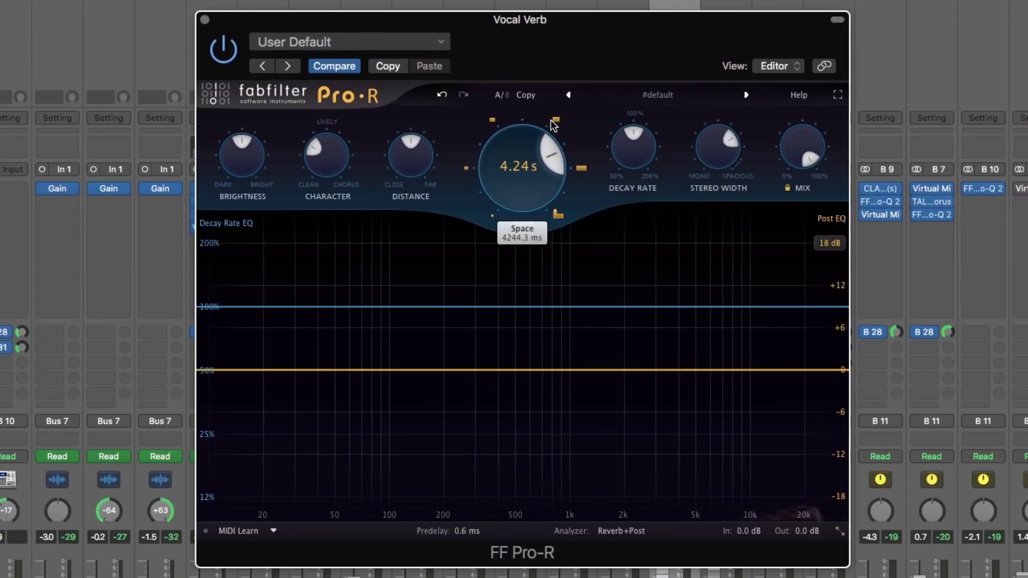
{"action": "mouse_move", "coordinate": [542, 152]}
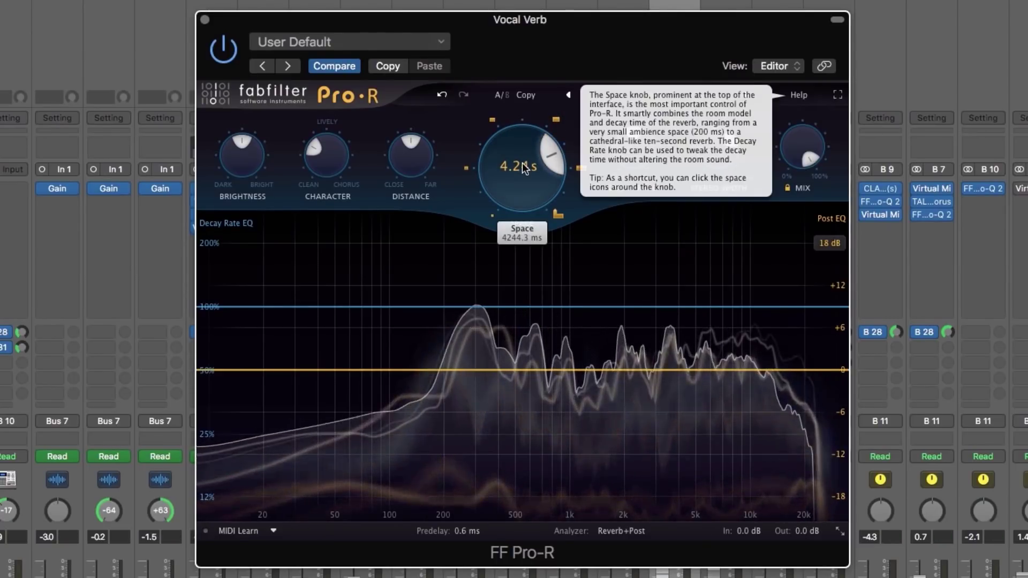
{"action": "left_click_drag", "start_coordinate": [522, 163], "coordinate": [515, 227]}
{"action": "scroll", "coordinate": [523, 169], "scroll_direction": "down", "scroll_amount": 2}
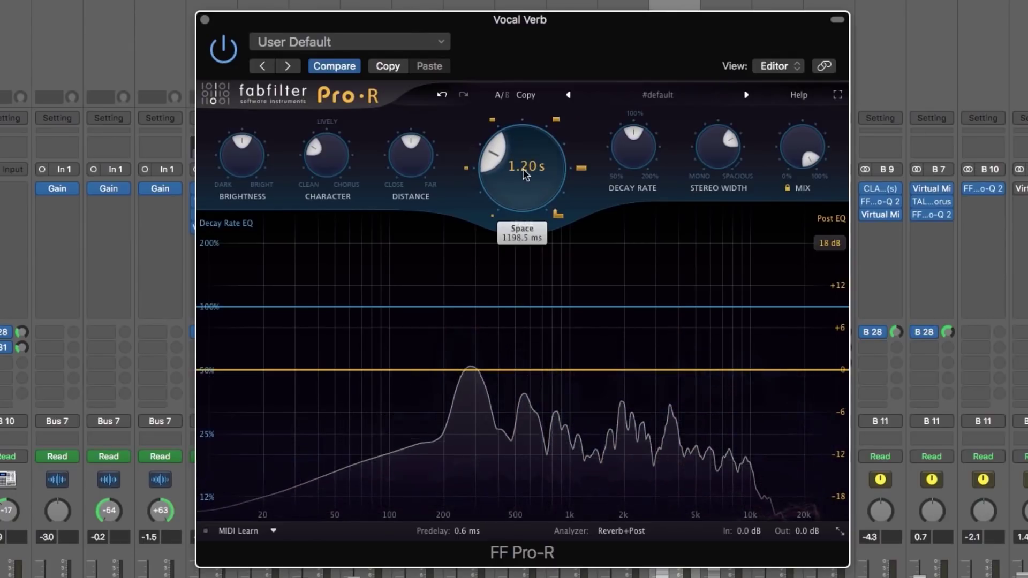
{"action": "mouse_move", "coordinate": [528, 172]}
{"action": "left_mouse_down"}
{"action": "mouse_move", "coordinate": [525, 194]}
{"action": "mouse_move", "coordinate": [529, 166]}
{"action": "left_mouse_up"}
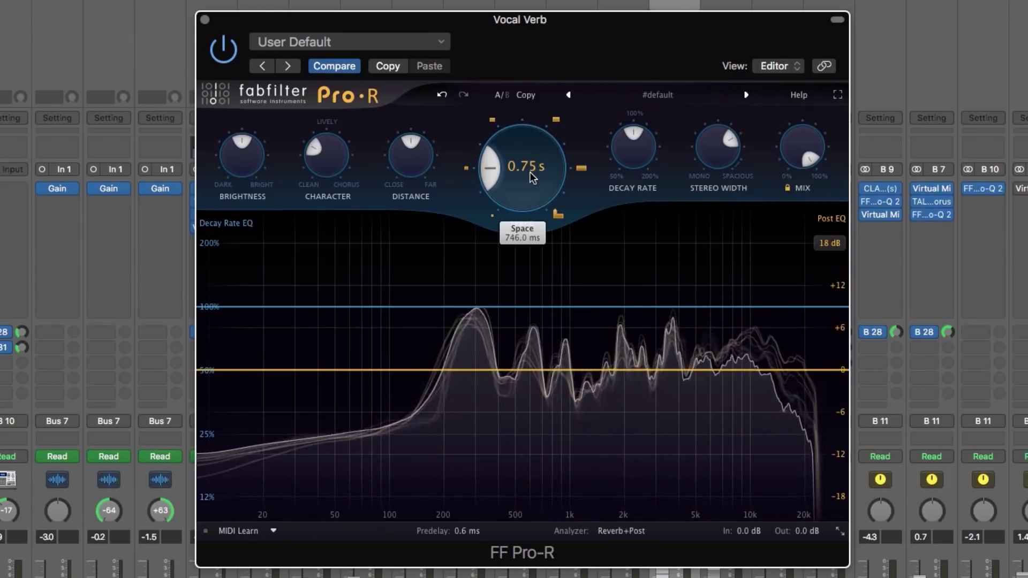
{"action": "left_click_drag", "start_coordinate": [529, 175], "coordinate": [536, 133]}
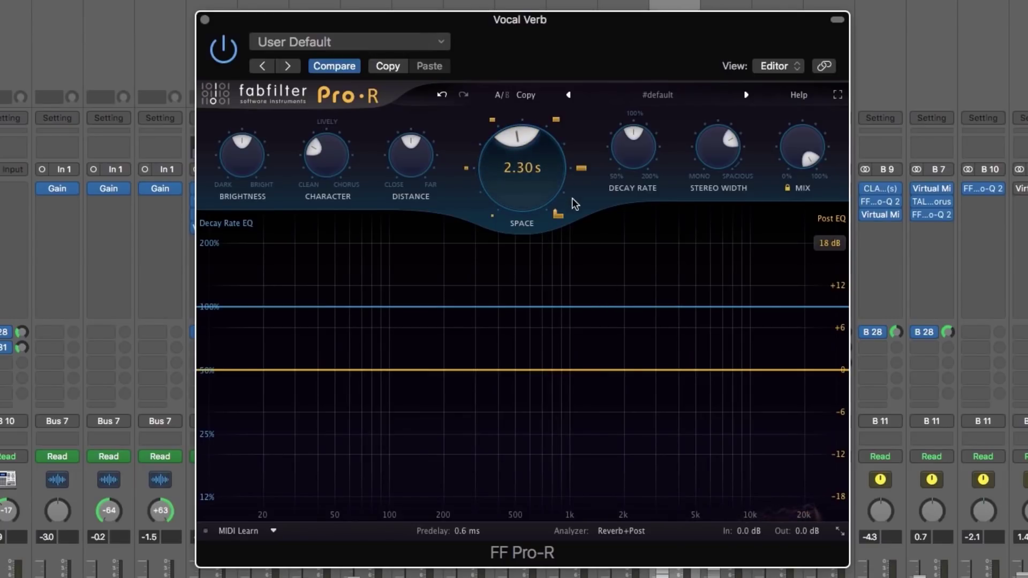
Compare FF Pro-R's Distance control at its close (0%) and far (100%) extremes during playback
{"action": "left_click_drag", "start_coordinate": [410, 162], "coordinate": [420, 223]}
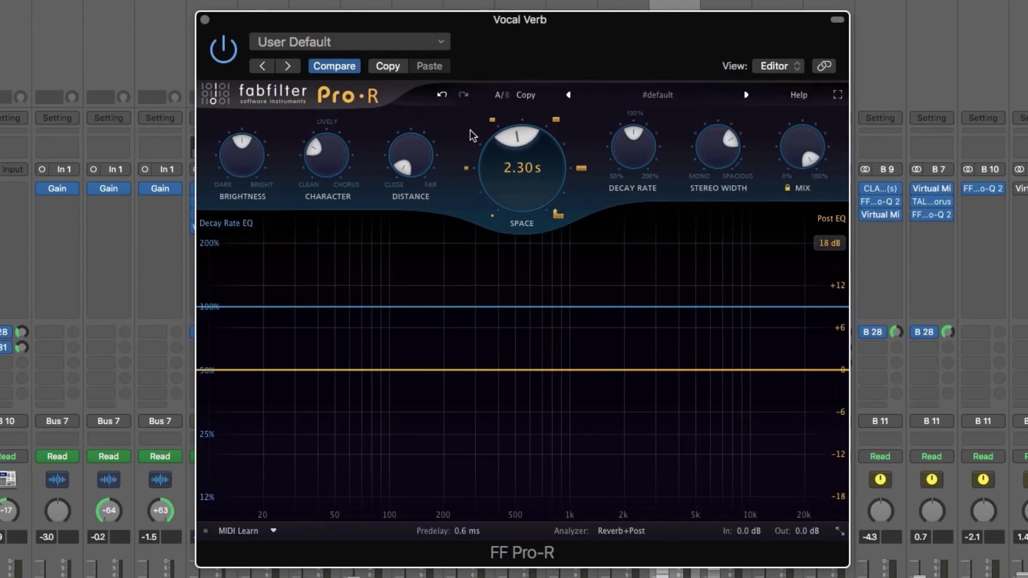
{"action": "left_click_drag", "start_coordinate": [410, 158], "coordinate": [445, 162]}
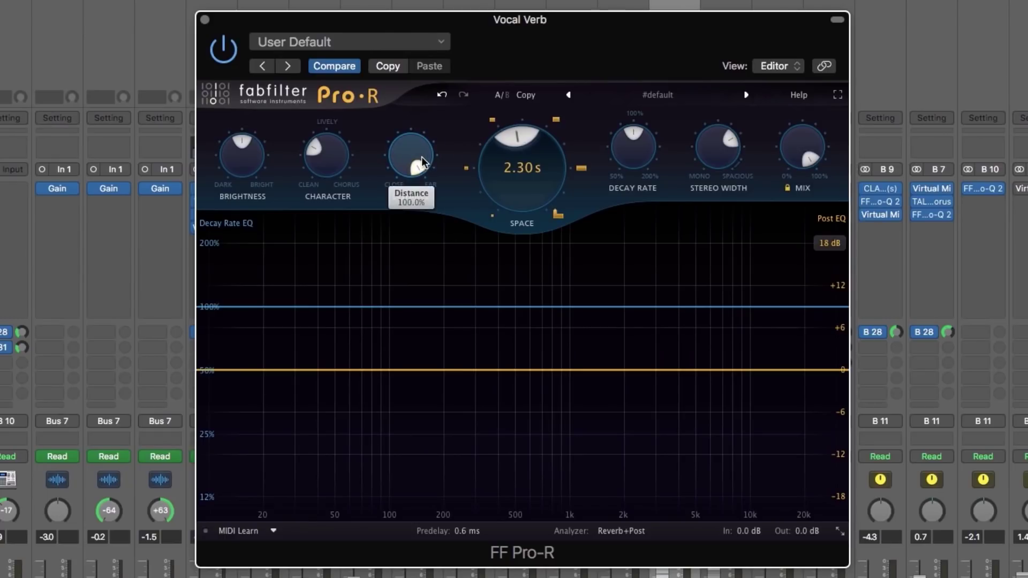
{"action": "mouse_move", "coordinate": [422, 156]}
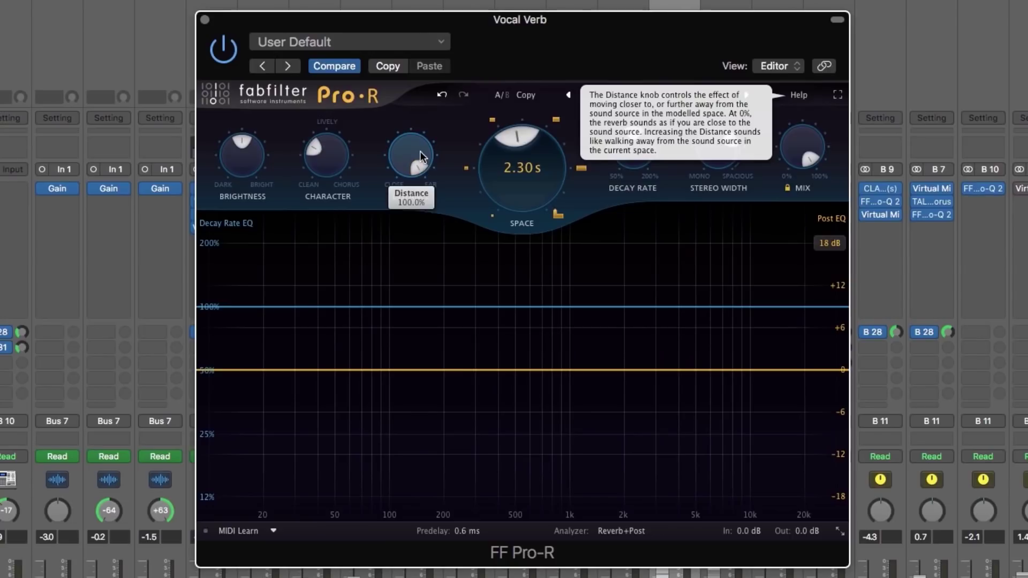
{"action": "left_click_drag", "start_coordinate": [411, 156], "coordinate": [397, 187]}
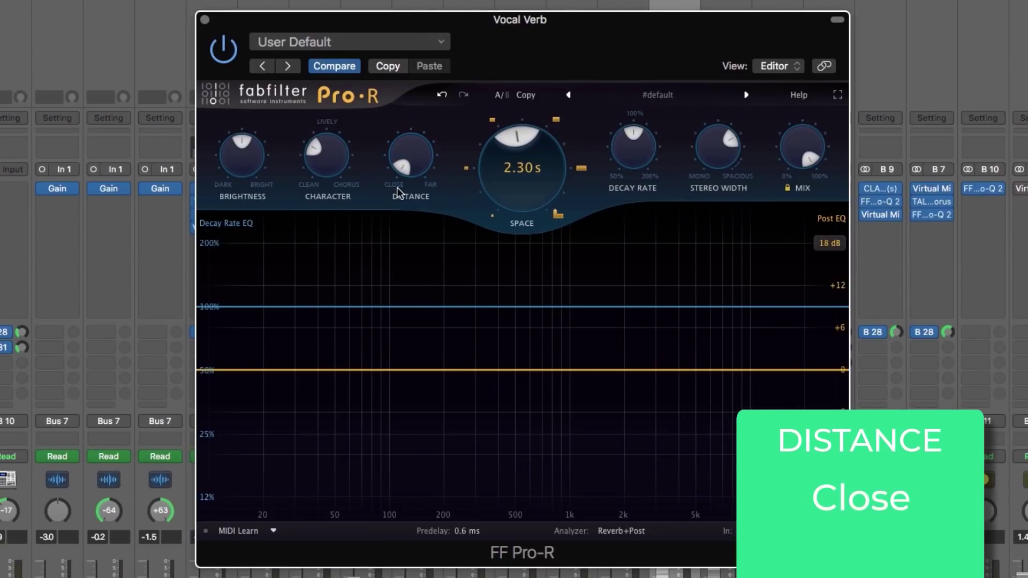
{"action": "mouse_move", "coordinate": [405, 157]}
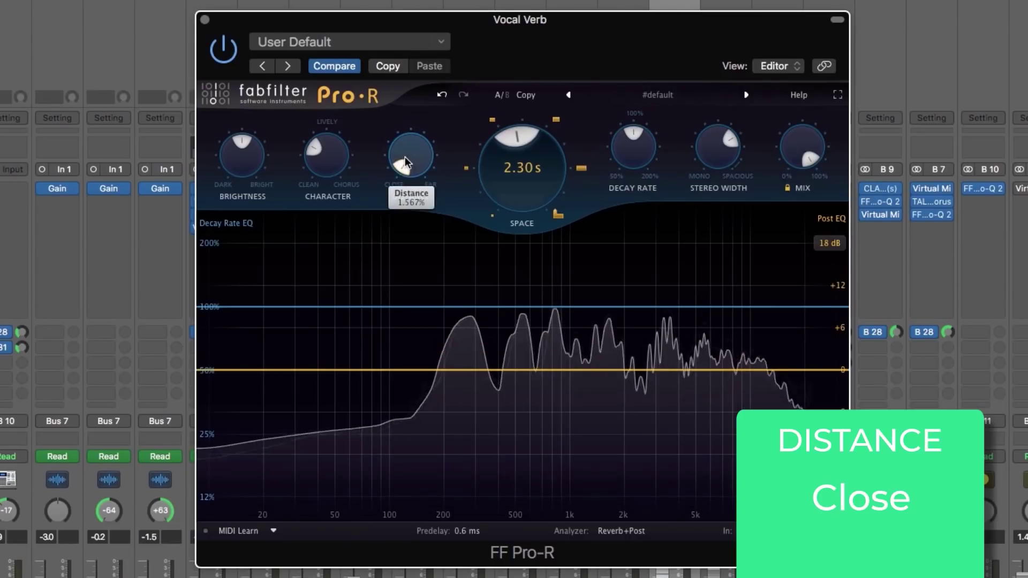
{"action": "left_click_drag", "start_coordinate": [410, 156], "coordinate": [420, 33]}
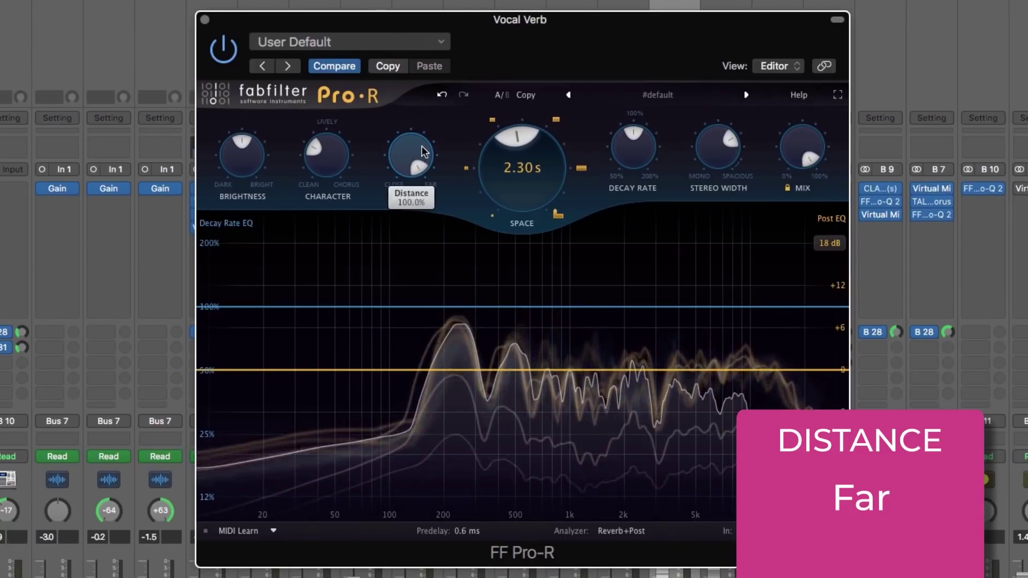
{"action": "left_click_drag", "start_coordinate": [422, 145], "coordinate": [406, 353]}
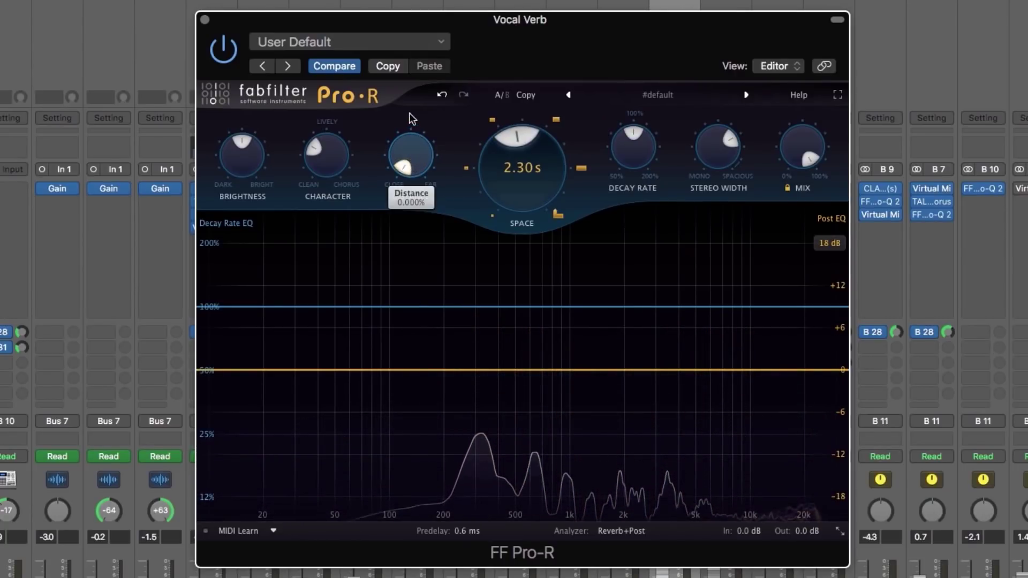
{"action": "scroll", "coordinate": [410, 160], "scroll_direction": "up", "scroll_amount": 4}
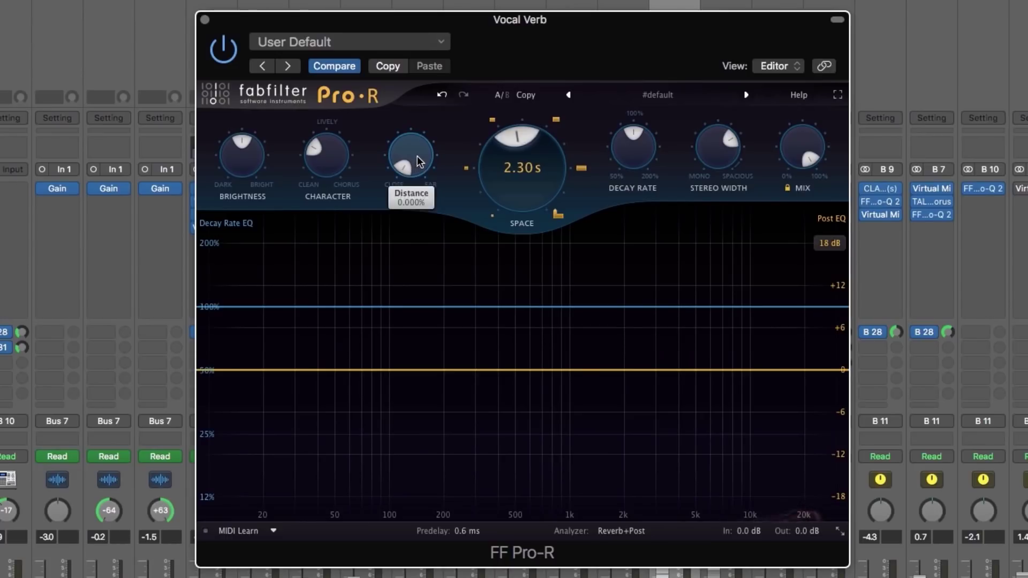
Set FF Pro-R's Distance to about 18.5% and shorten Space to about 2.03 s
{"action": "left_click_drag", "start_coordinate": [419, 161], "coordinate": [410, 78]}
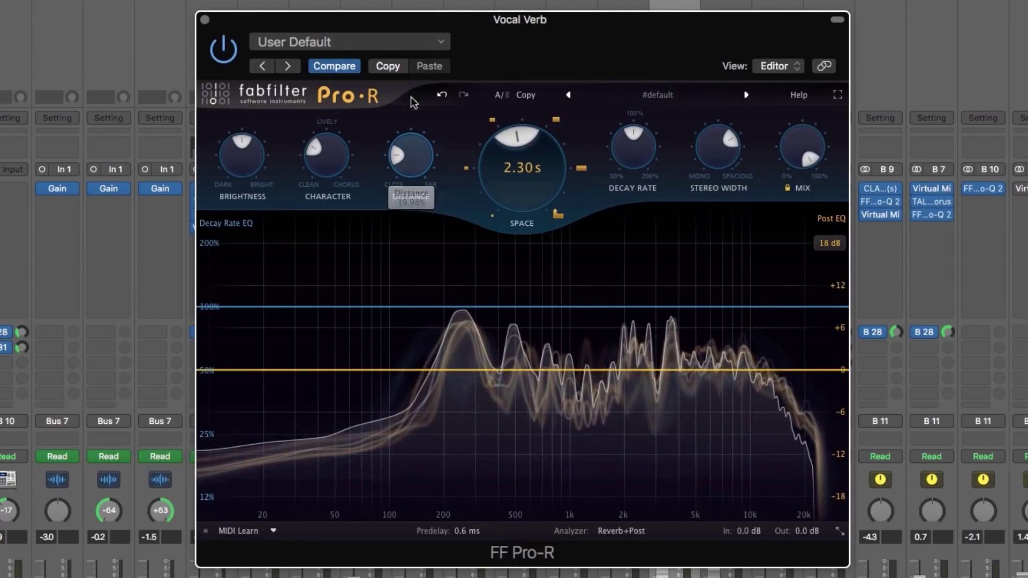
{"action": "left_click_drag", "start_coordinate": [412, 150], "coordinate": [412, 159]}
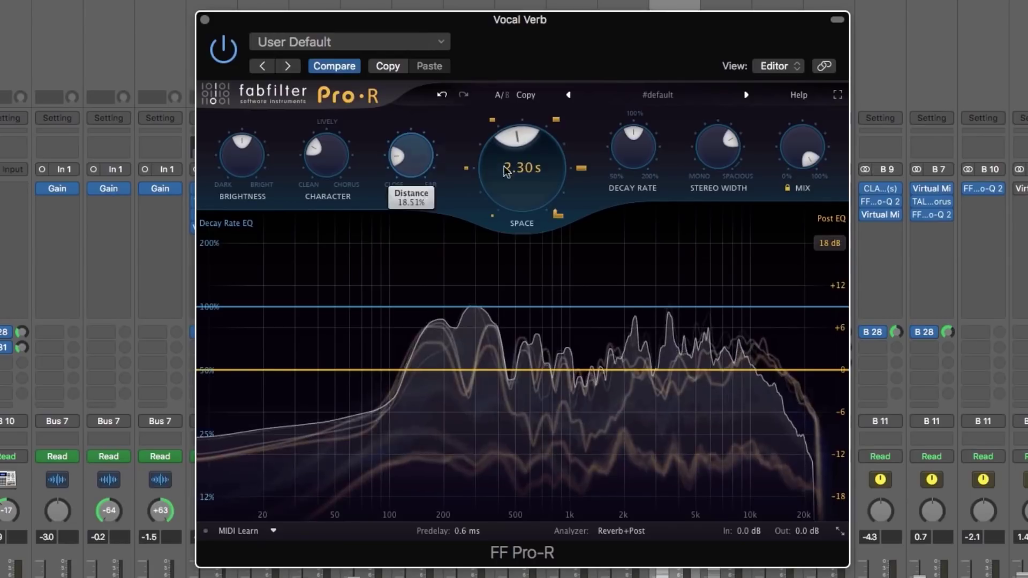
{"action": "left_click_drag", "start_coordinate": [509, 168], "coordinate": [507, 195]}
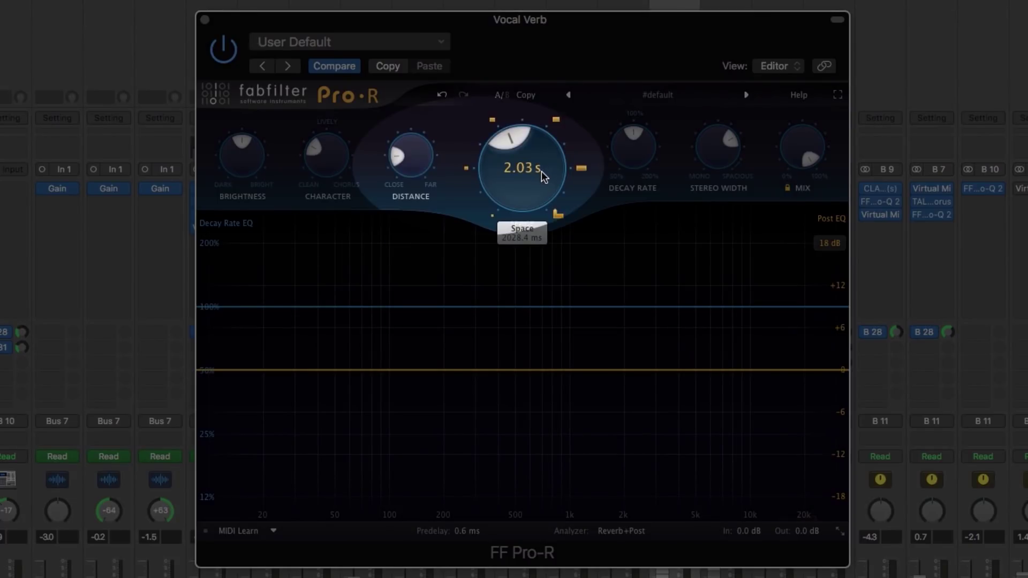
{"action": "mouse_move", "coordinate": [529, 171]}
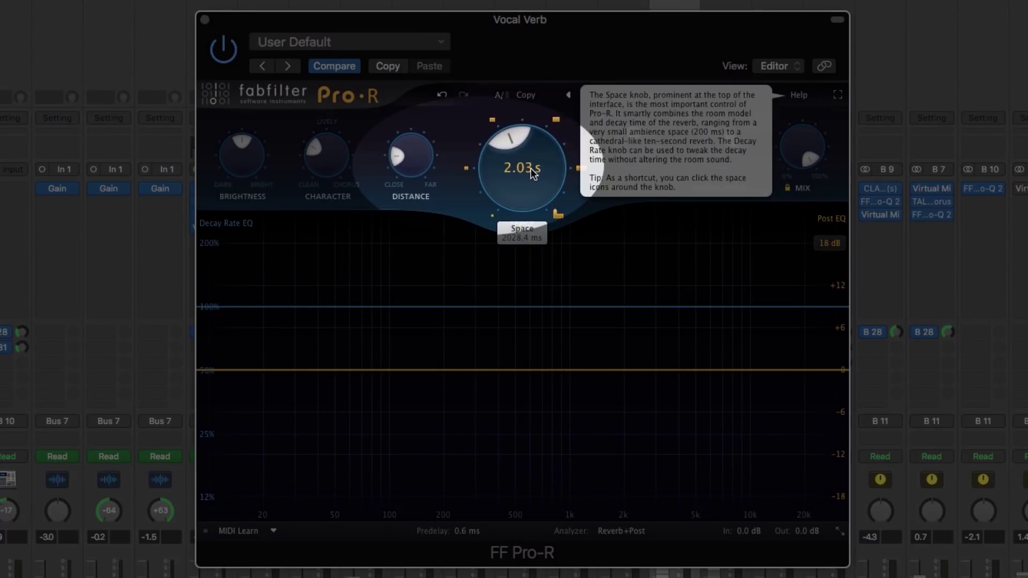
{"action": "mouse_move", "coordinate": [413, 147]}
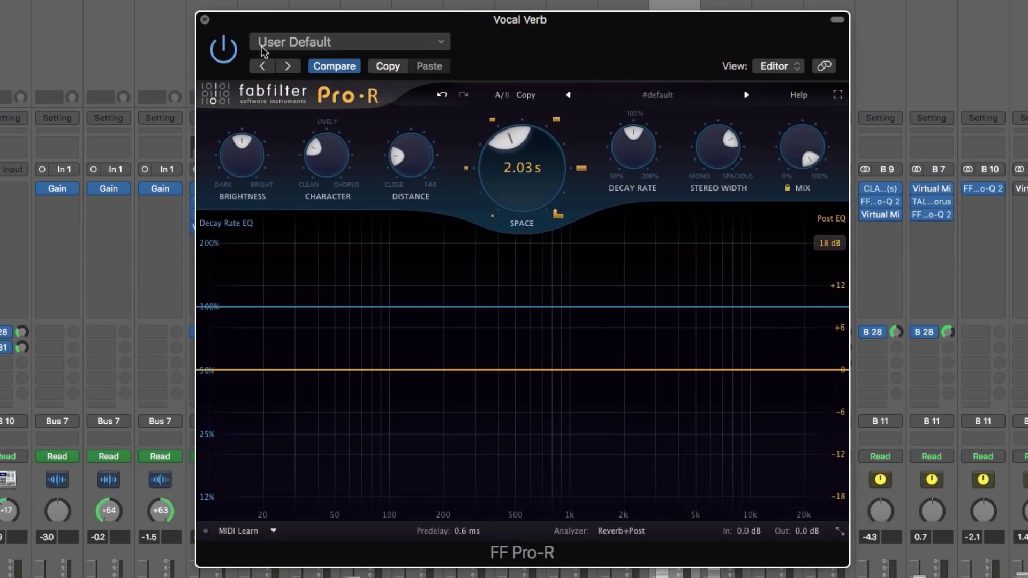
Add a high-shelf band to Pro-R's Decay Rate EQ at about 5115 Hz and 200%, and compare the reverb active and bypassed
{"action": "left_click_drag", "start_coordinate": [718, 306], "coordinate": [717, 254]}
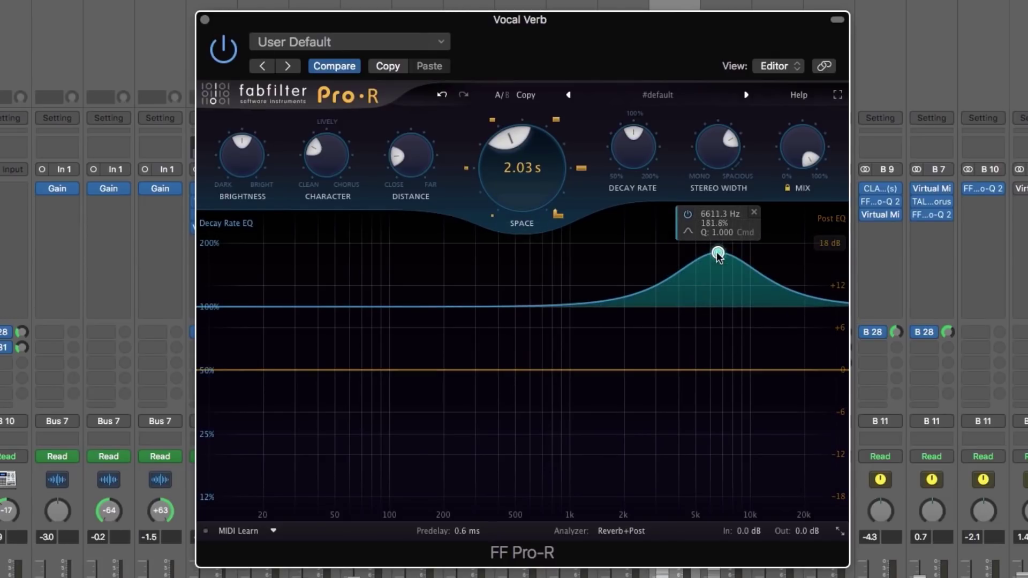
{"action": "mouse_move", "coordinate": [687, 231]}
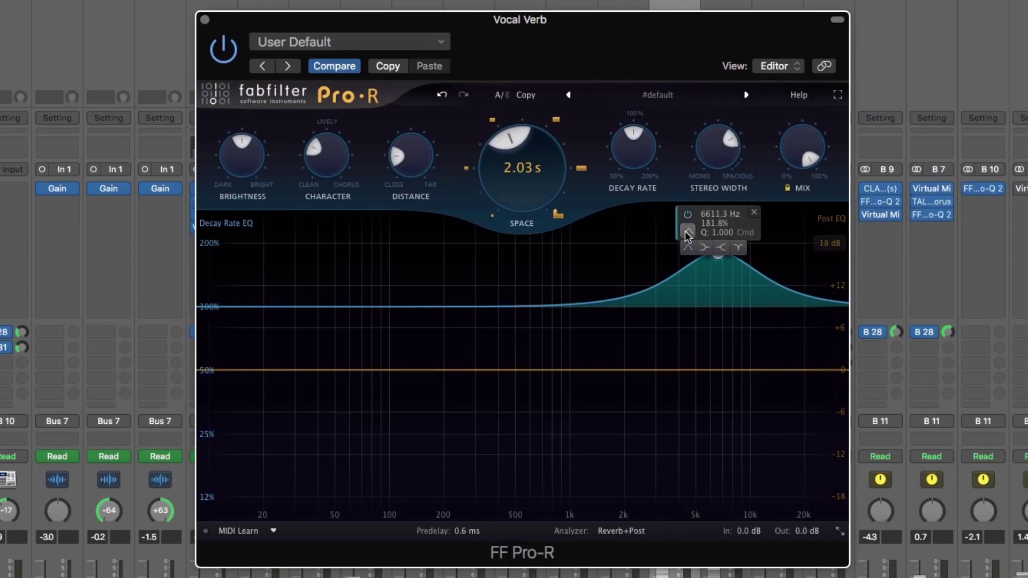
{"action": "left_click", "coordinate": [721, 248]}
{"action": "left_click_drag", "start_coordinate": [714, 280], "coordinate": [700, 273]}
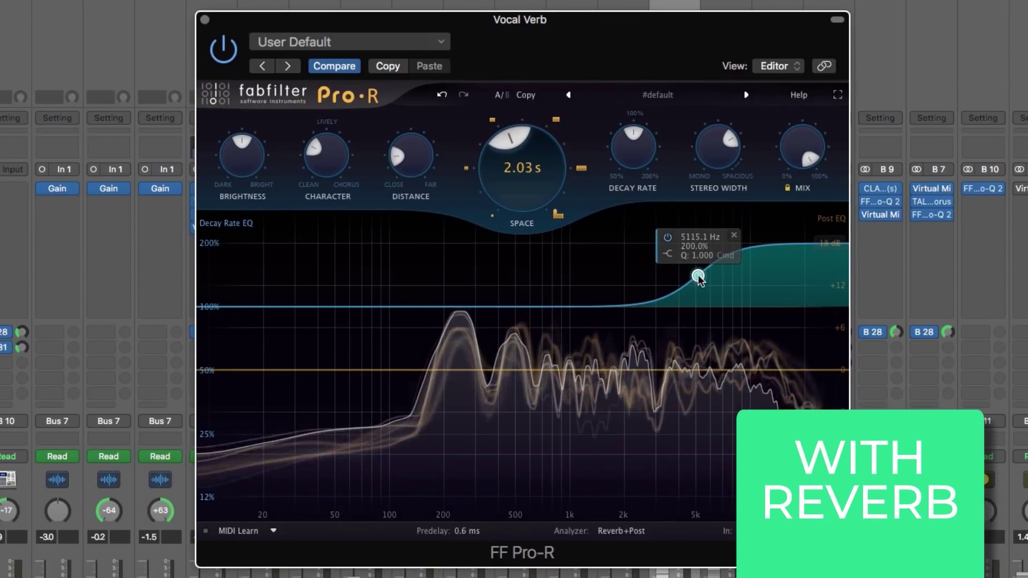
{"action": "left_click", "coordinate": [232, 55]}
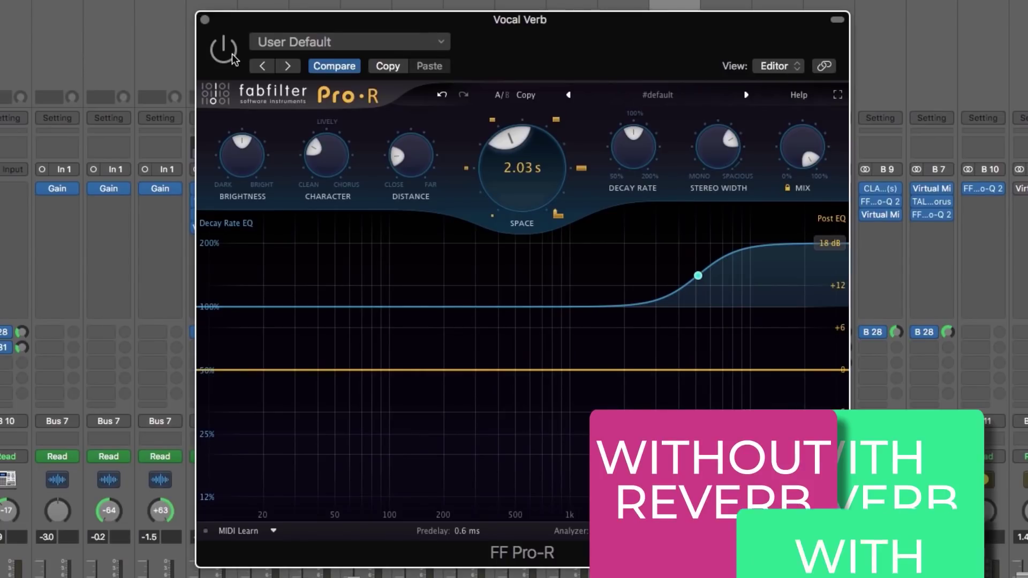
{"action": "left_click", "coordinate": [233, 57]}
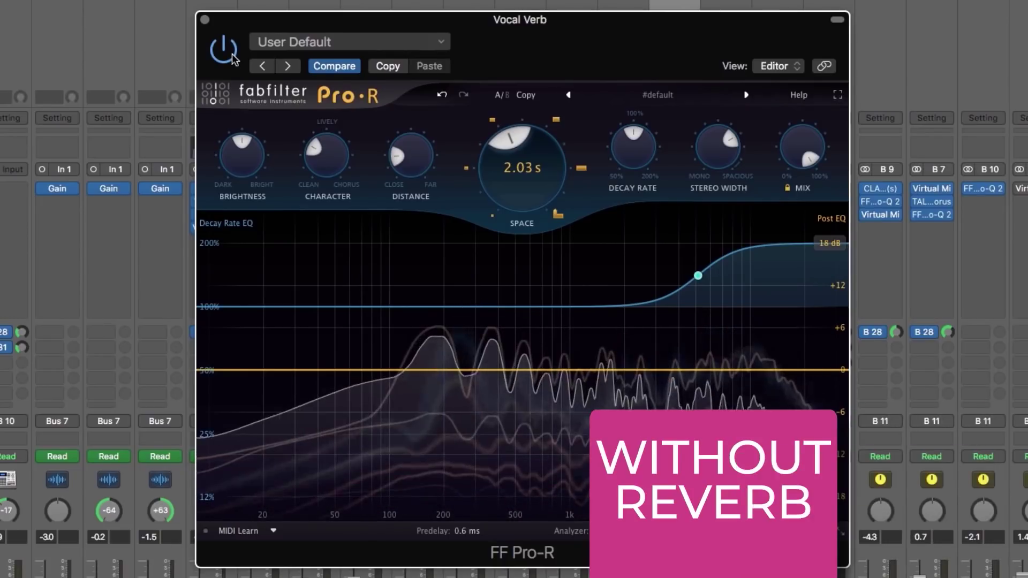
Pull the decay-rate high shelf down to about 12.7% at 2296 Hz and compare the reverb active and bypassed
{"action": "mouse_move", "coordinate": [711, 313]}
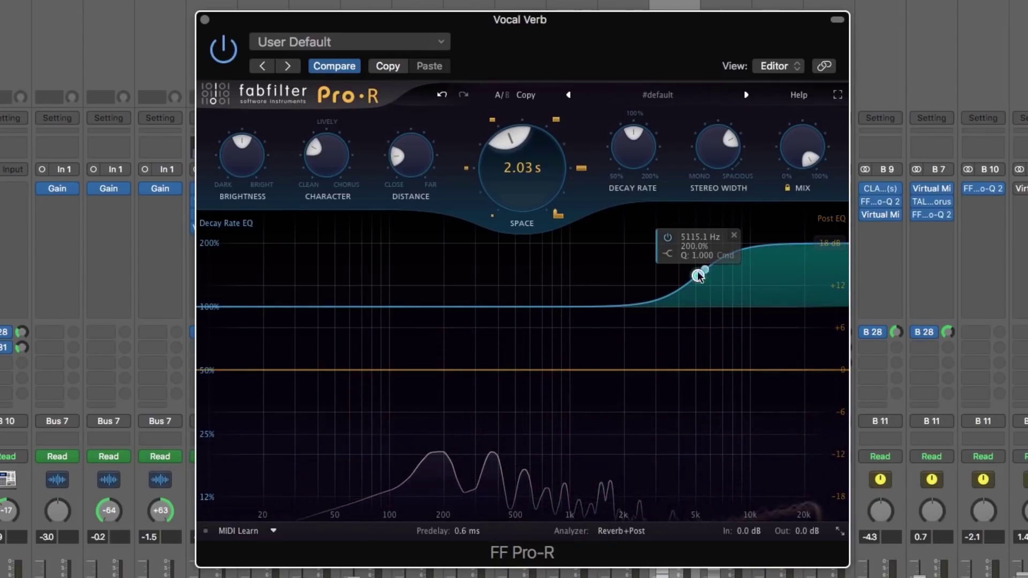
{"action": "left_click_drag", "start_coordinate": [697, 275], "coordinate": [676, 540]}
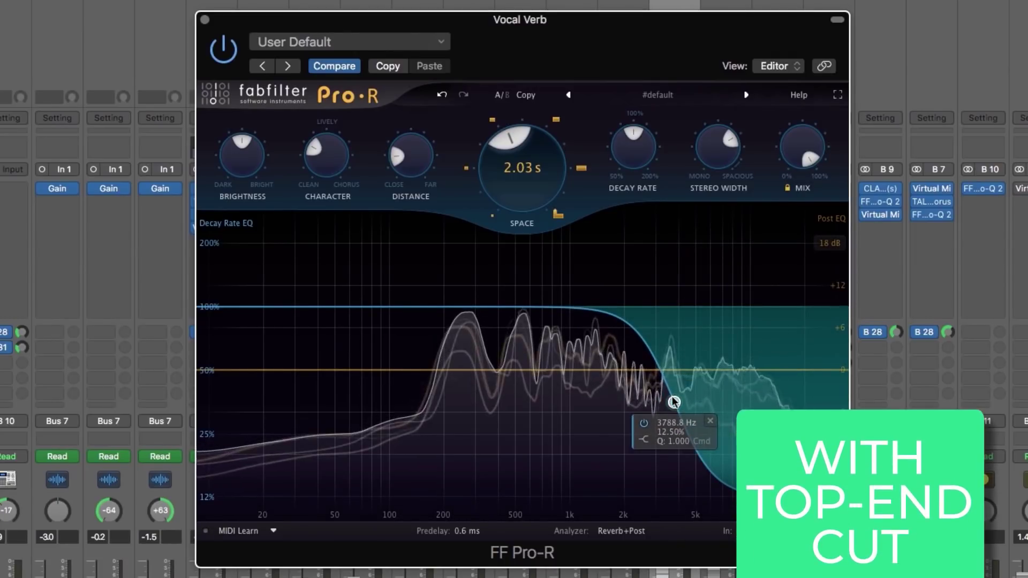
{"action": "left_click_drag", "start_coordinate": [673, 400], "coordinate": [635, 402]}
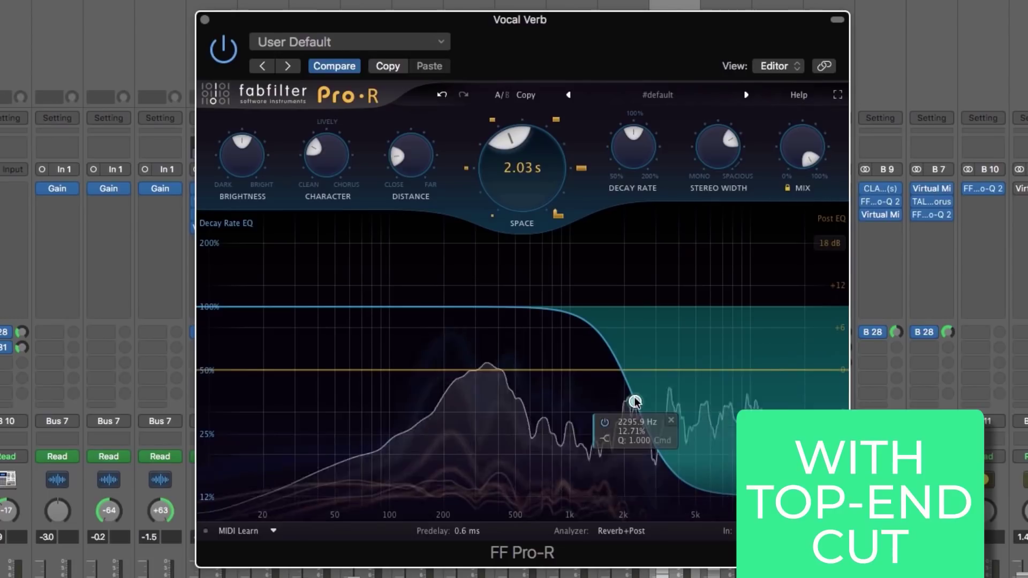
{"action": "left_click", "coordinate": [231, 54]}
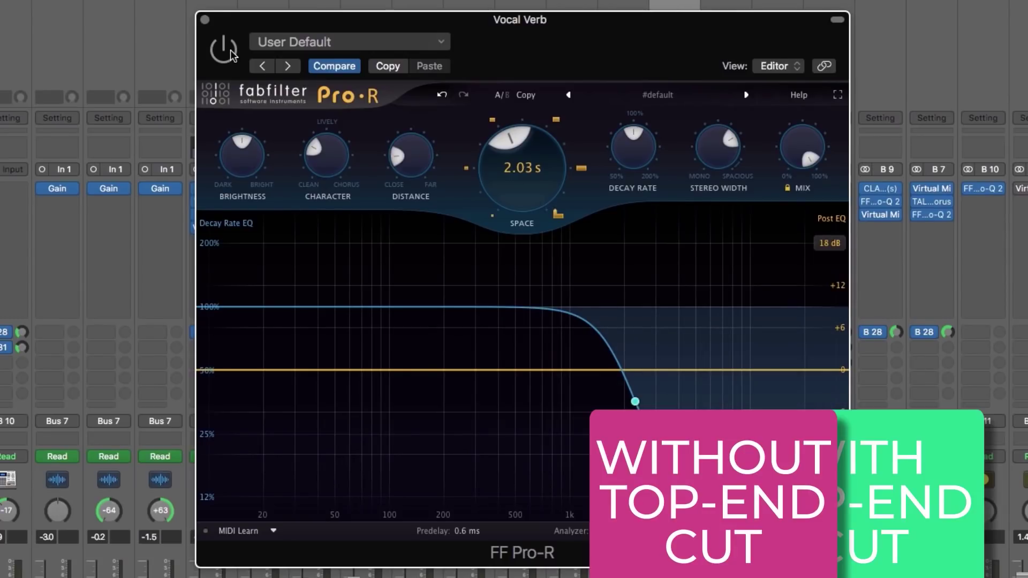
{"action": "left_click", "coordinate": [232, 54]}
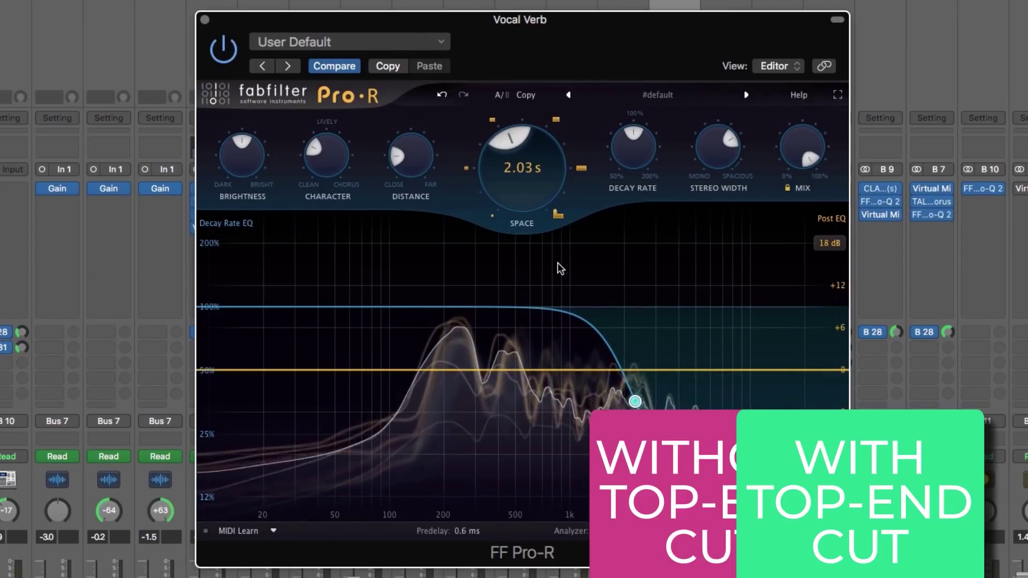
Flatten the high shelf in Pro-R's Decay Rate EQ to 100% and take Lead Vox out of solo for full-mix playback
{"action": "left_click_drag", "start_coordinate": [635, 401], "coordinate": [683, 278]}
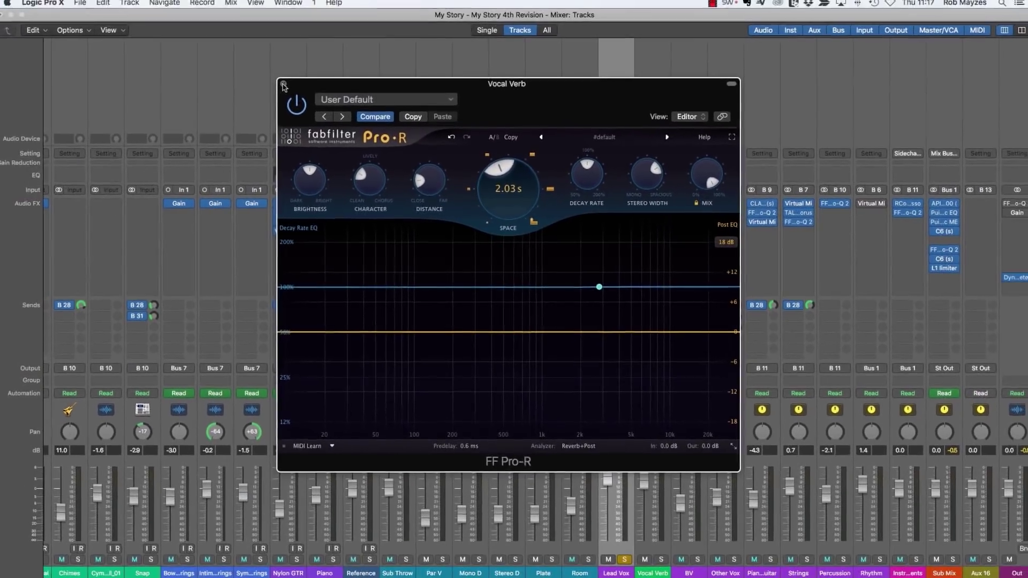
{"action": "left_click", "coordinate": [254, 61]}
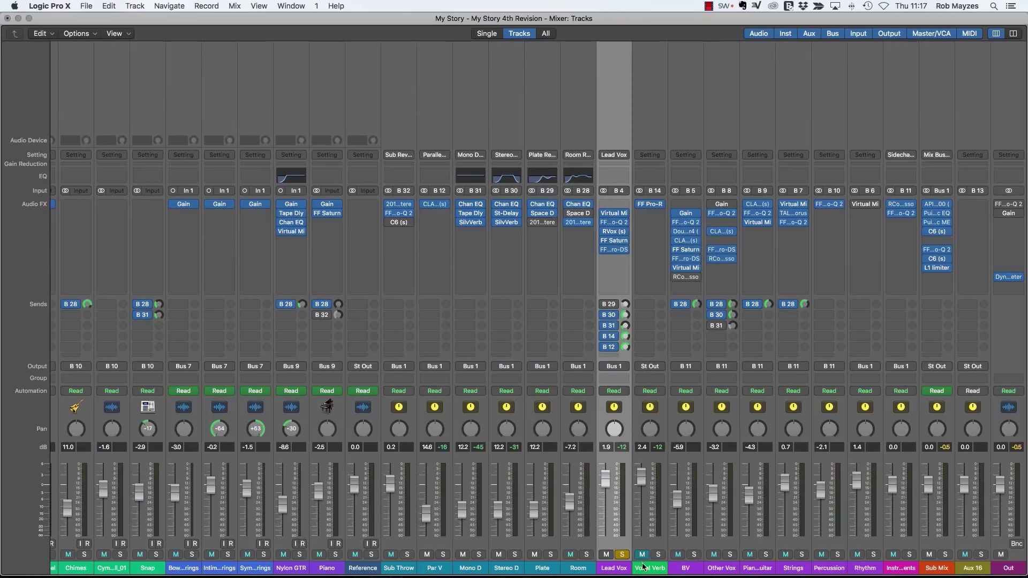
{"action": "left_click", "coordinate": [622, 554]}
{"action": "key", "text": "space"}
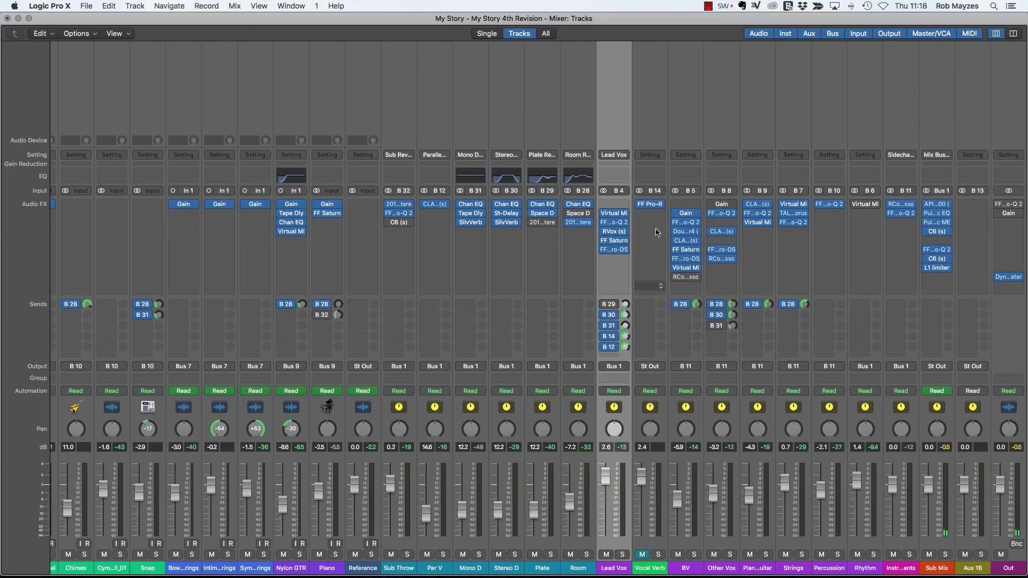
Insert a stereo FF Pro-Q 2 ahead of FF Pro-R on the Vocal Verb channel
{"action": "left_click", "coordinate": [649, 207]}
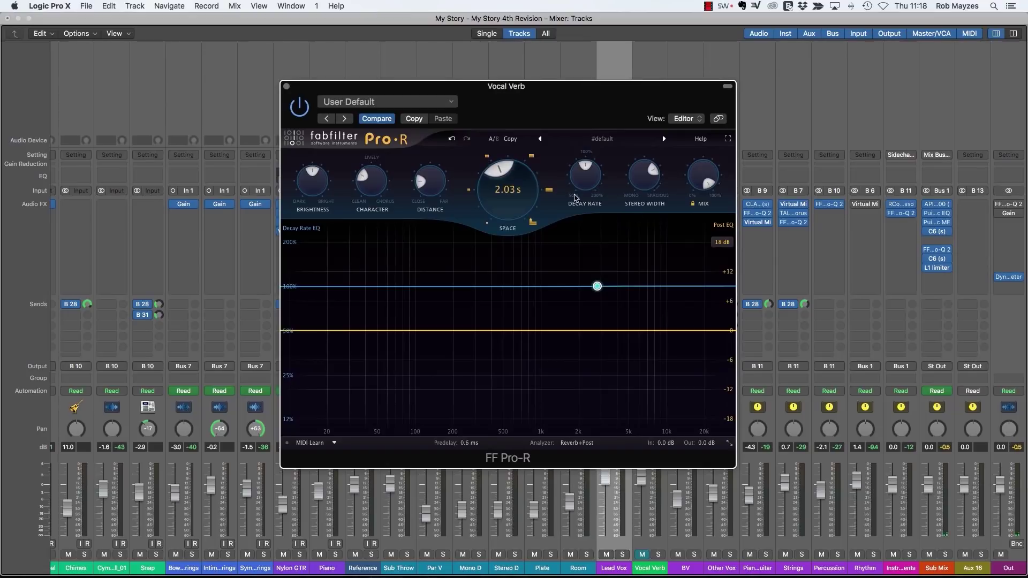
{"action": "left_click", "coordinate": [286, 86]}
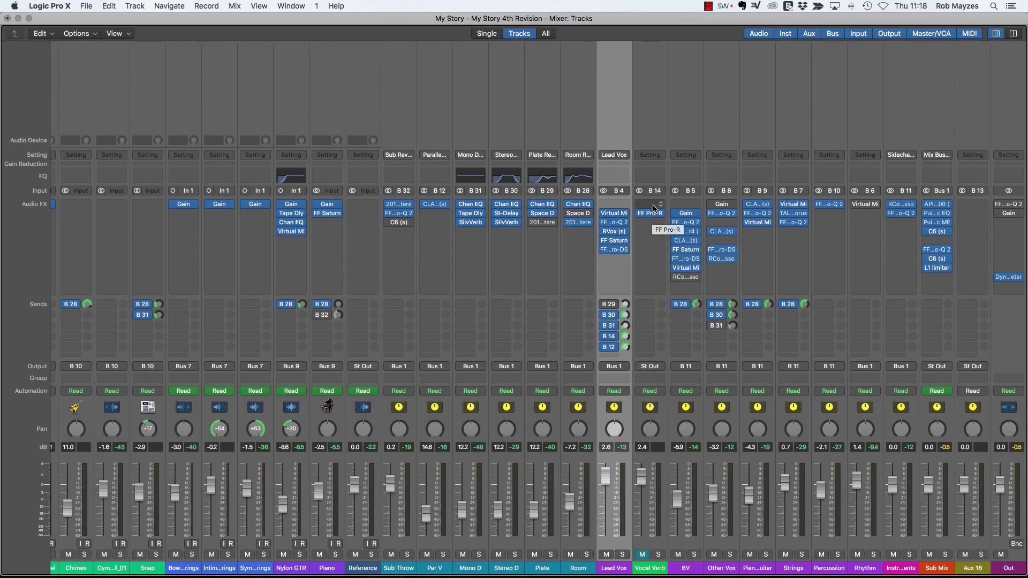
{"action": "left_click", "coordinate": [654, 208]}
{"action": "mouse_move", "coordinate": [668, 234]}
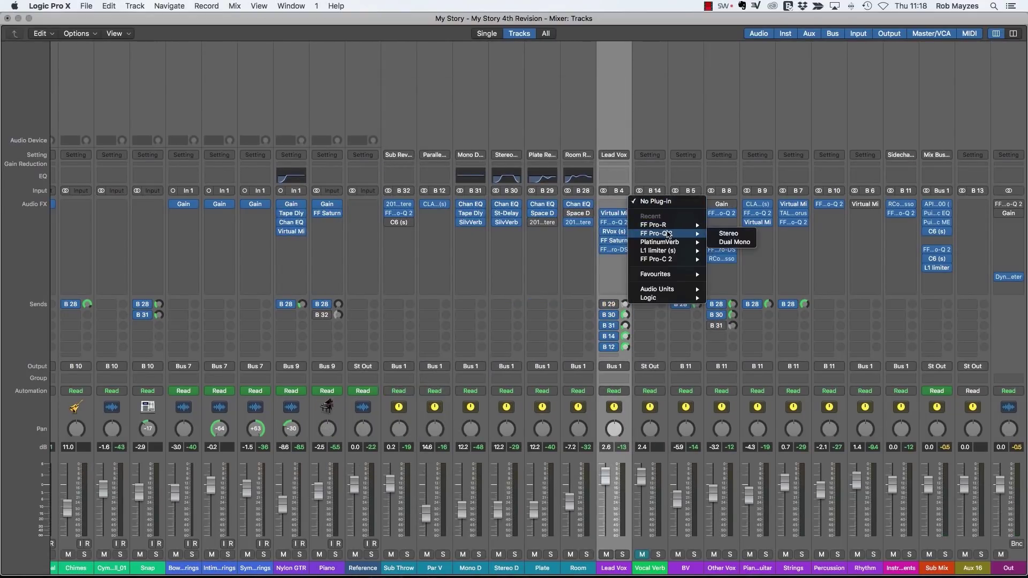
{"action": "left_click", "coordinate": [729, 234]}
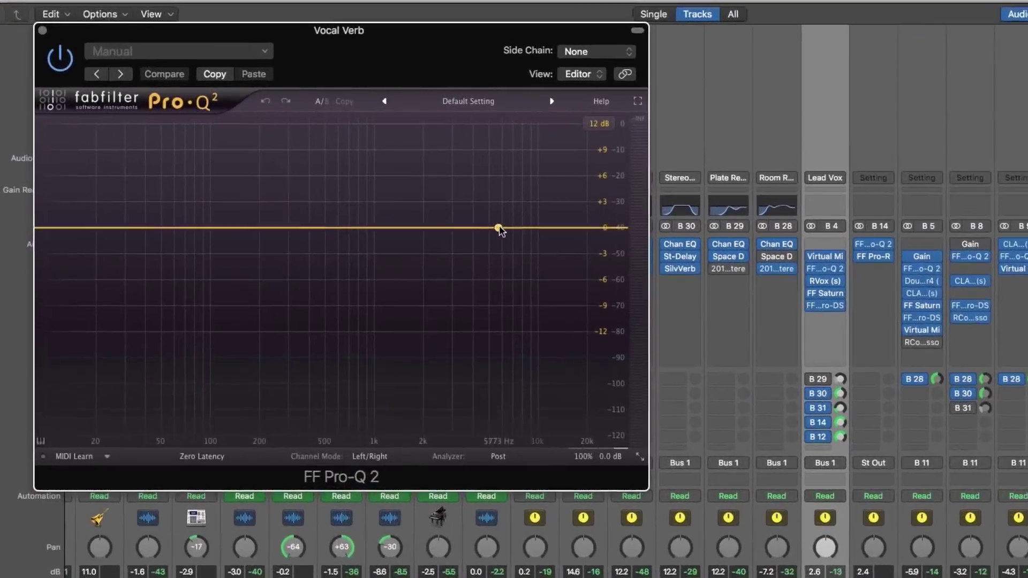
Add a Pro-Q 2 bell cut of about 1.67 dB at 6117 Hz and a gentle bell boost just above 200 Hz
{"action": "left_click", "coordinate": [367, 200]}
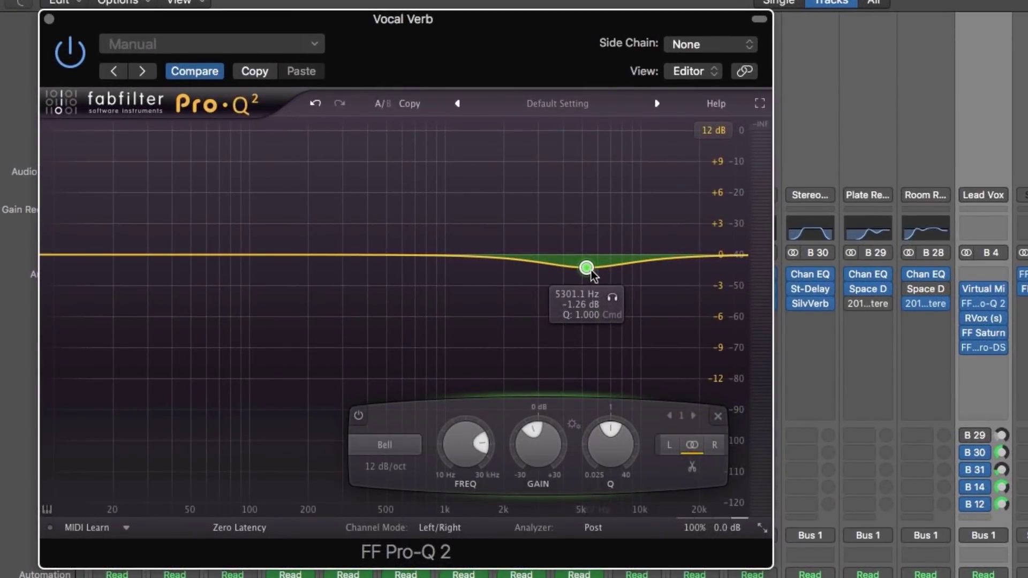
{"action": "left_click_drag", "start_coordinate": [592, 270], "coordinate": [600, 271]}
{"action": "left_click_drag", "start_coordinate": [301, 254], "coordinate": [316, 236]}
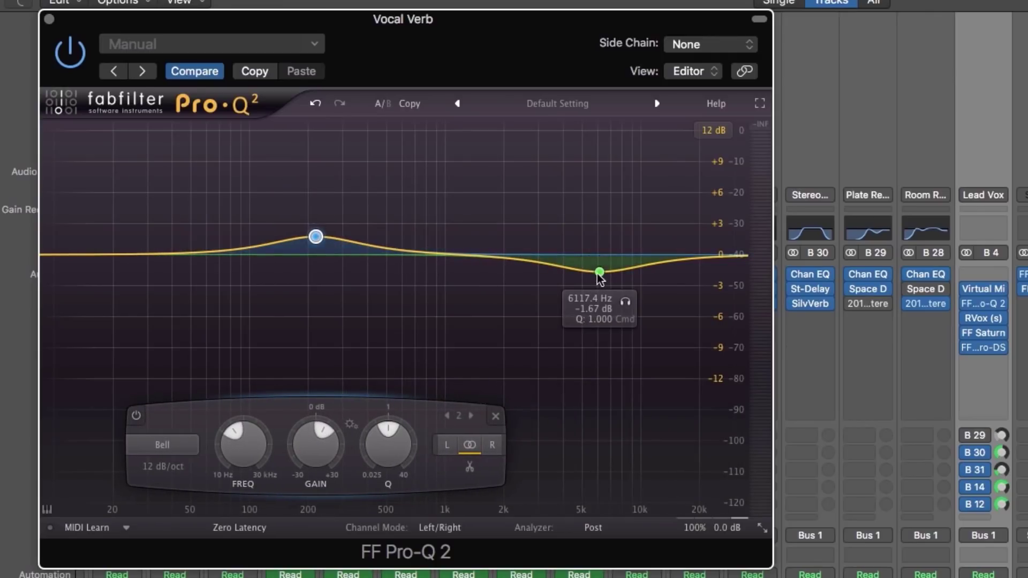
Change the high-frequency cut to a High Shelf at about 6368 Hz and -2.99 dB, and play the mix
{"action": "mouse_move", "coordinate": [600, 274]}
{"action": "left_click", "coordinate": [375, 445]}
{"action": "left_click", "coordinate": [391, 515]}
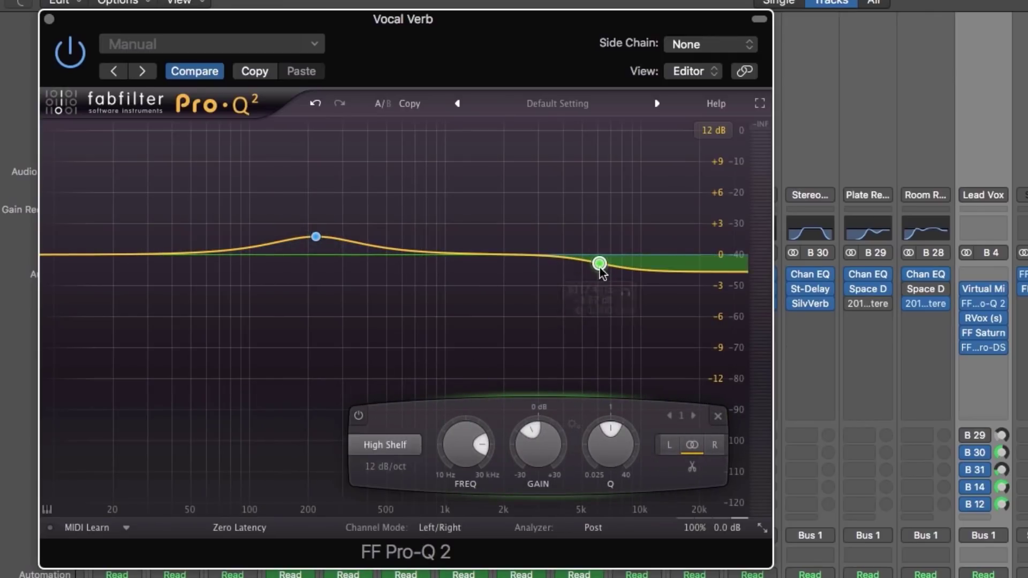
{"action": "left_click_drag", "start_coordinate": [601, 267], "coordinate": [602, 272]}
{"action": "key", "text": "space"}
Raise the low-mid bell boost slightly and compare the mix with the reverb EQ bypassed and active
{"action": "mouse_move", "coordinate": [318, 233]}
{"action": "left_mouse_down"}
{"action": "mouse_move", "coordinate": [335, 197]}
{"action": "mouse_move", "coordinate": [331, 163]}
{"action": "mouse_move", "coordinate": [323, 232]}
{"action": "left_mouse_up"}
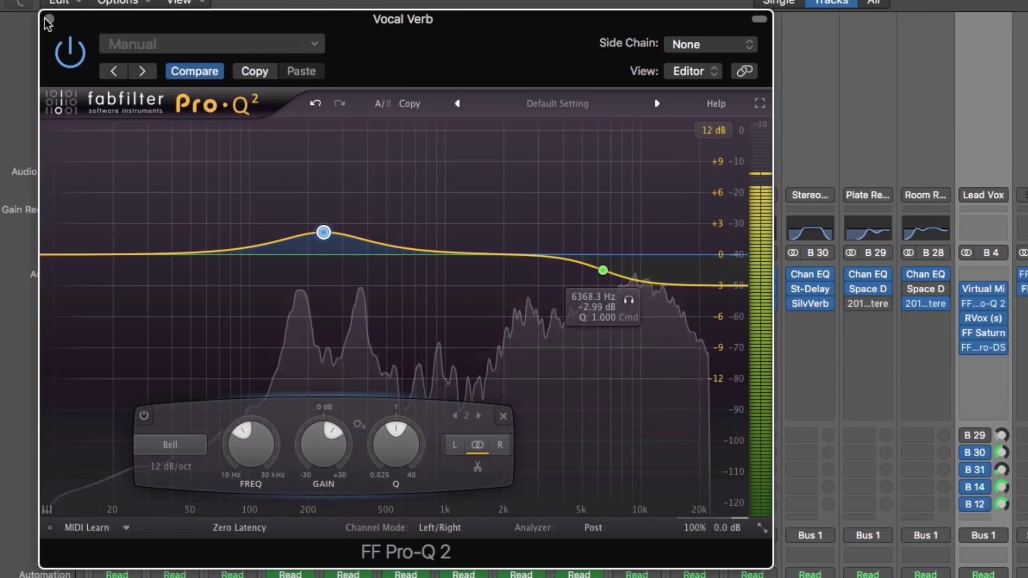
{"action": "left_click", "coordinate": [77, 48]}
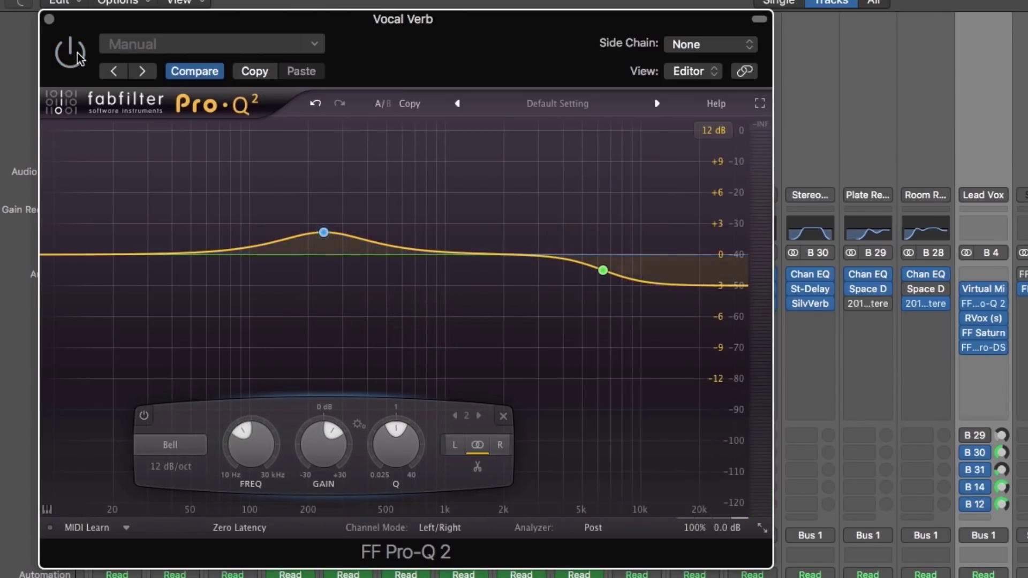
{"action": "left_click", "coordinate": [77, 52]}
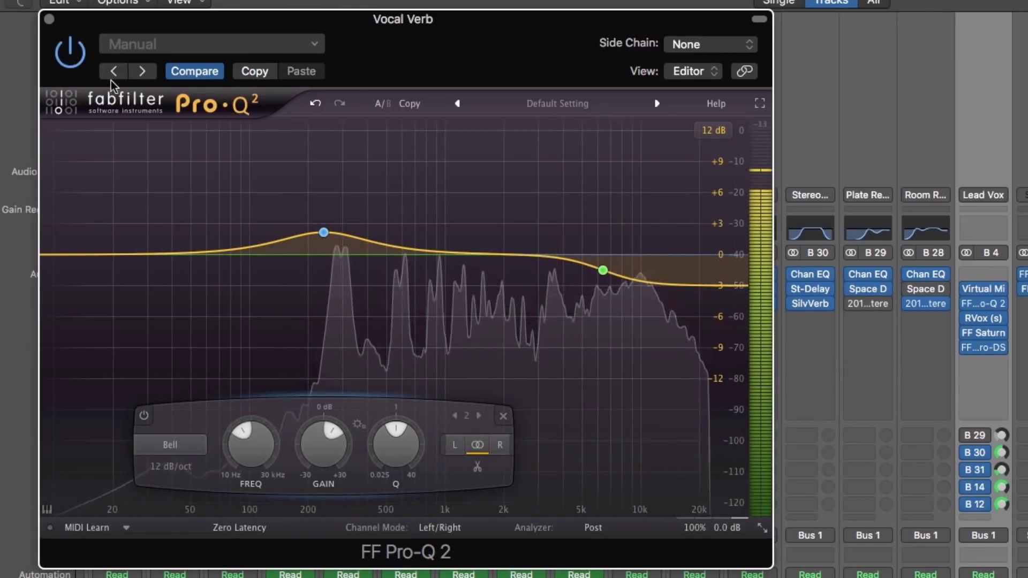
Boost the low-mid bell beyond 3 dB near 230 Hz, cut the high shelf to -3.90 dB at 6273 Hz, and compare against bypass
{"action": "double_click", "coordinate": [307, 240]}
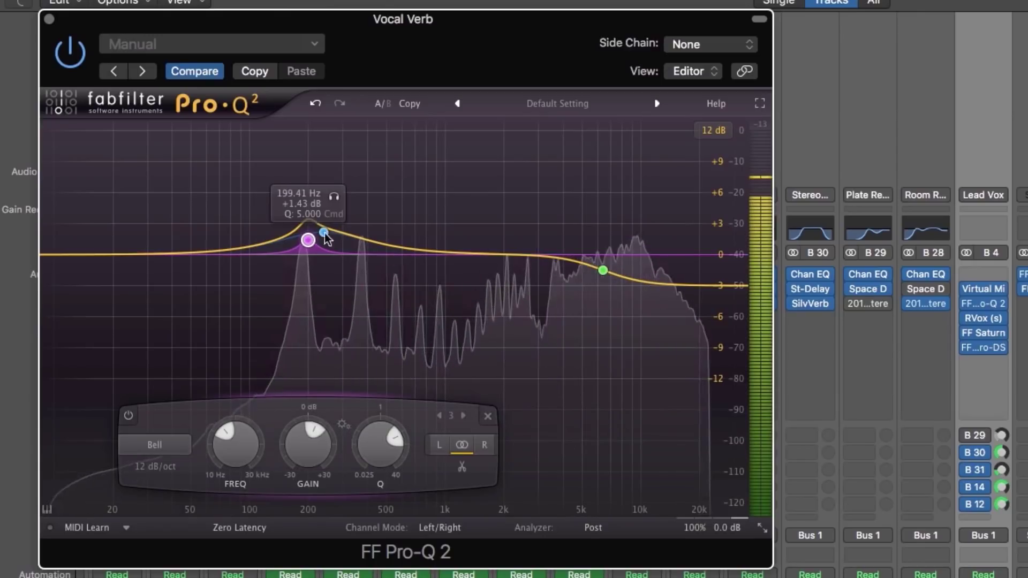
{"action": "key", "text": "Delete"}
{"action": "left_click_drag", "start_coordinate": [323, 232], "coordinate": [321, 225]}
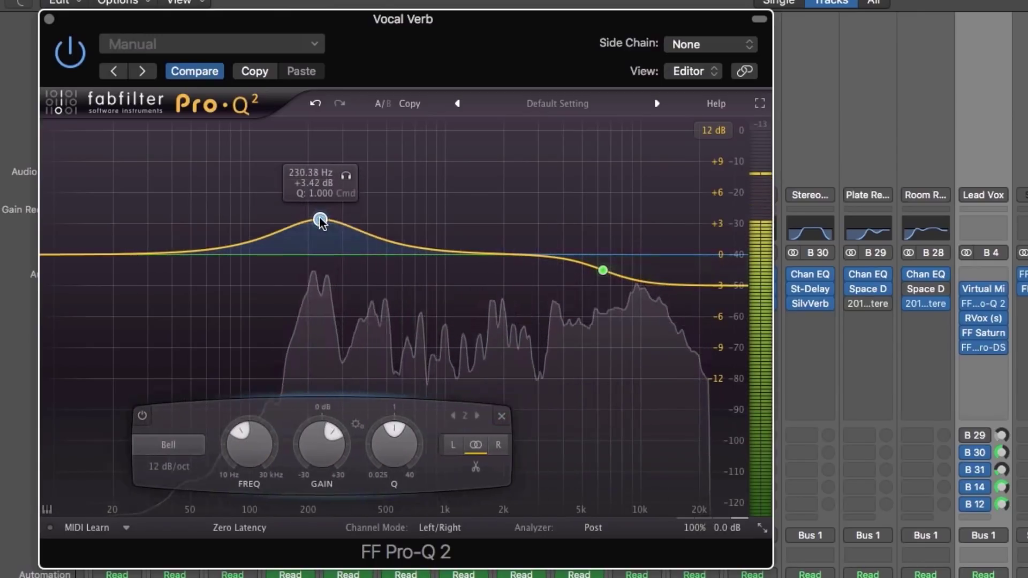
{"action": "left_click_drag", "start_coordinate": [603, 270], "coordinate": [600, 275]}
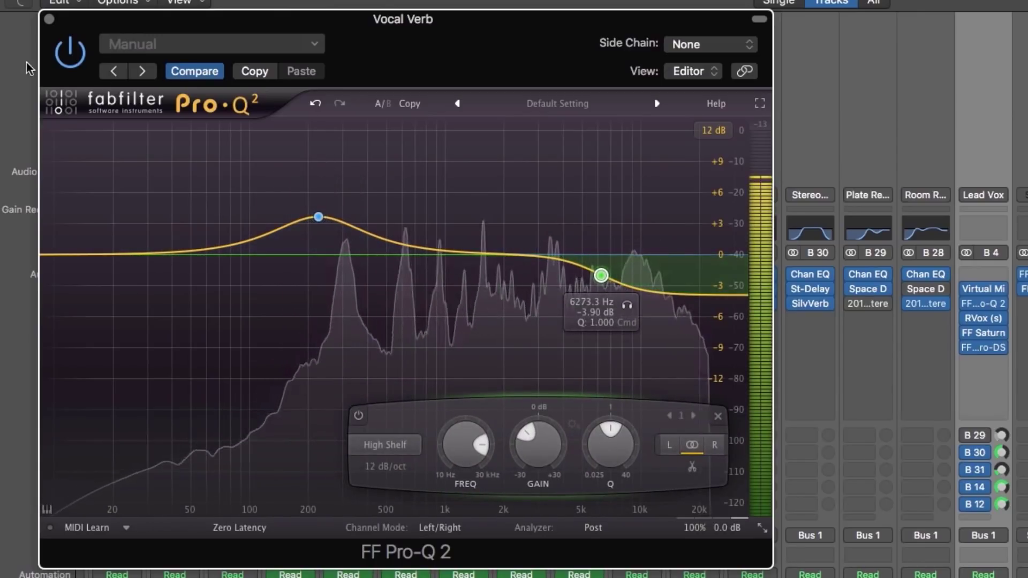
{"action": "left_click", "coordinate": [71, 52]}
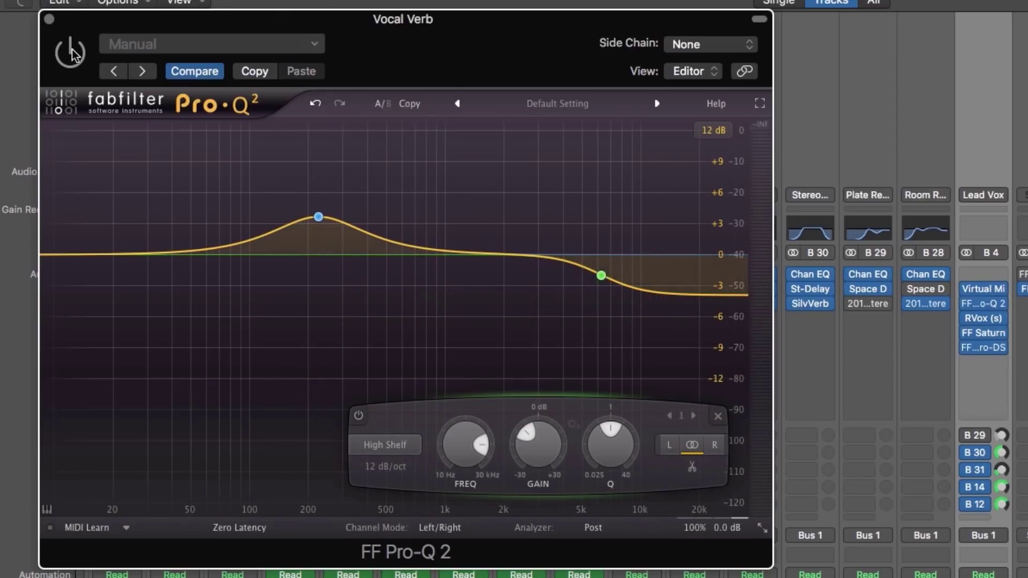
{"action": "left_click", "coordinate": [71, 52]}
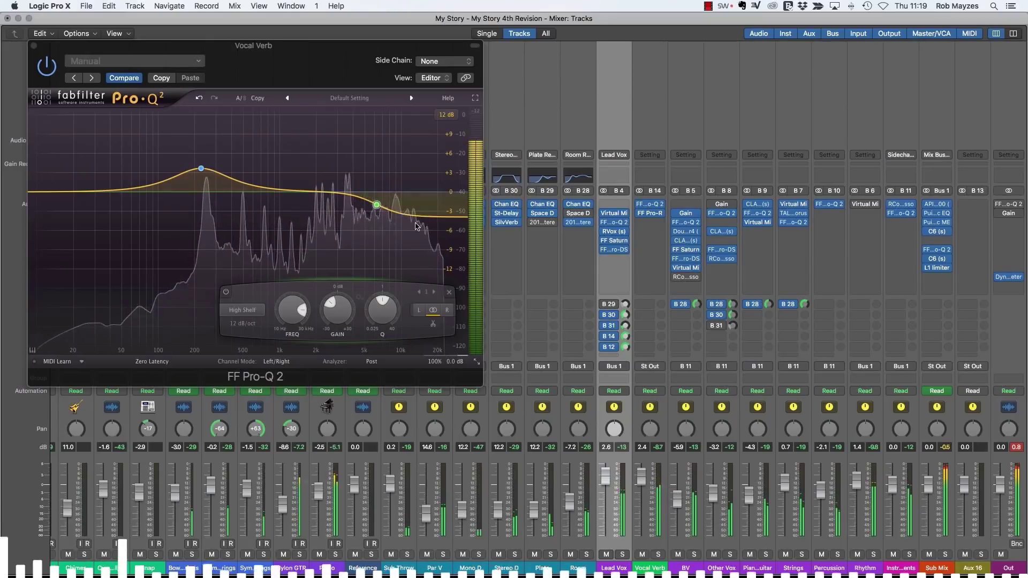
Ease the high shelf to -1.50 dB at about 8003 Hz and reduce the low-mid bell boost while auditioning the mix
{"action": "left_click_drag", "start_coordinate": [377, 205], "coordinate": [390, 192]}
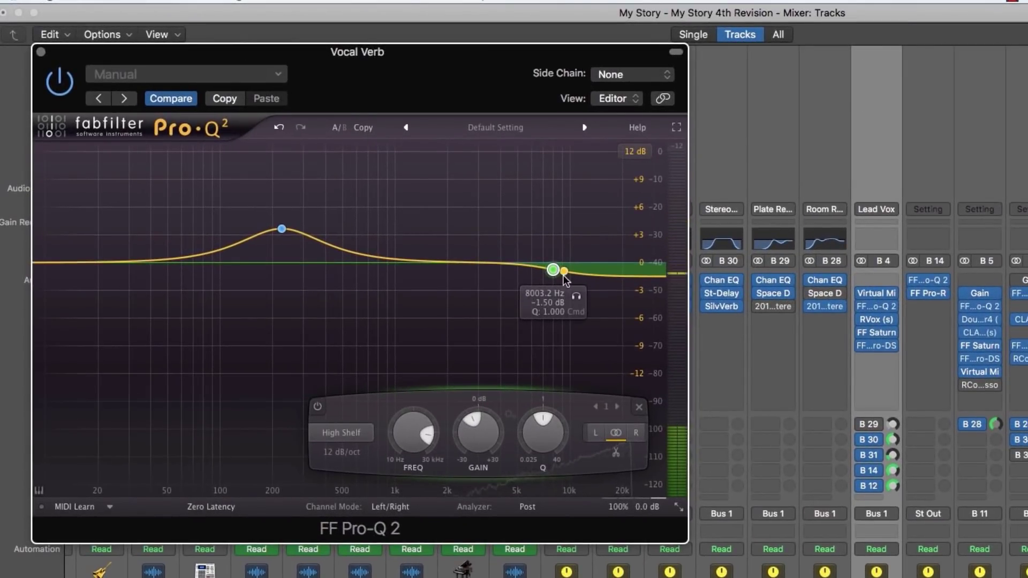
{"action": "key", "text": "space"}
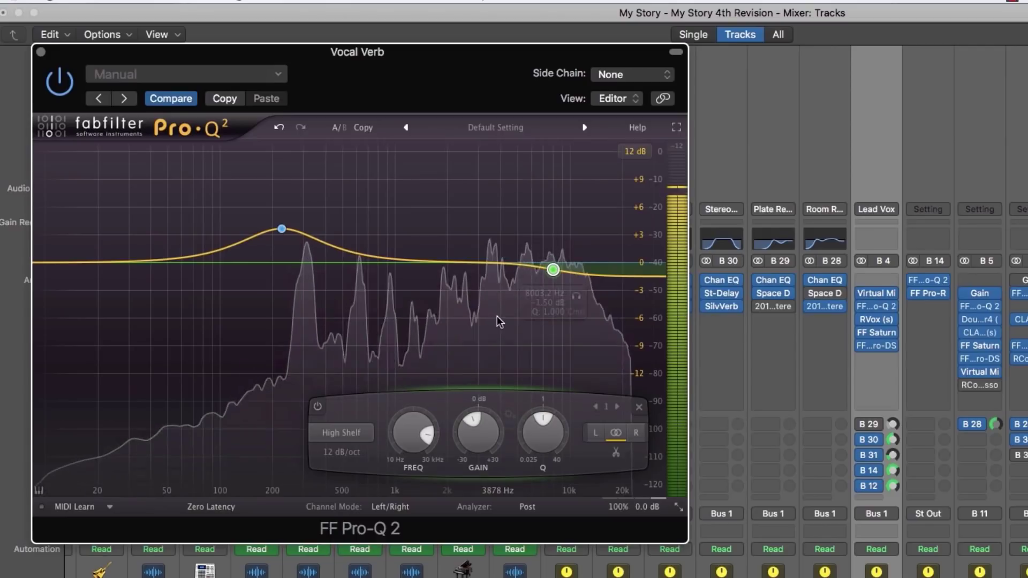
{"action": "key", "text": "space"}
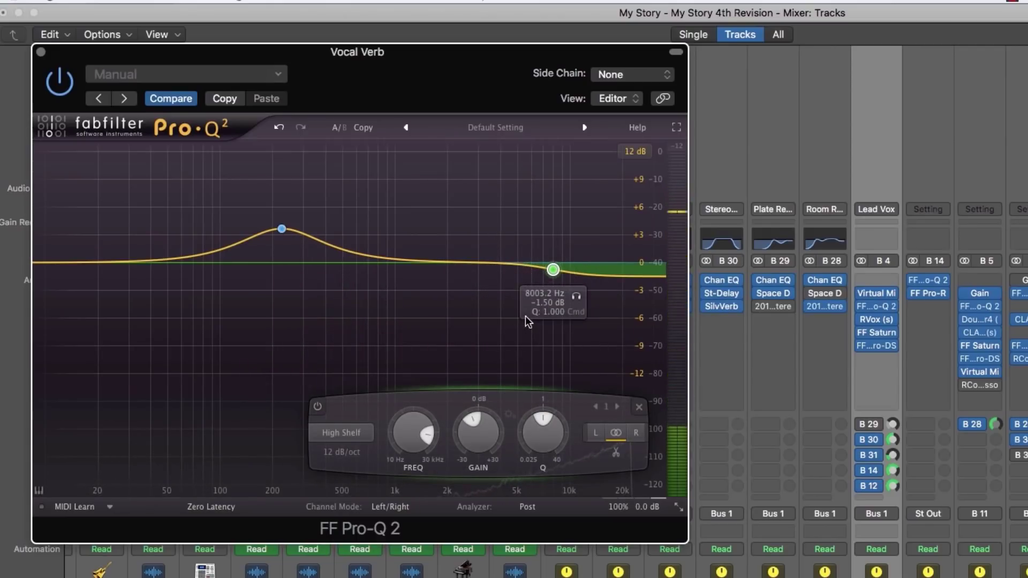
{"action": "key", "text": "space"}
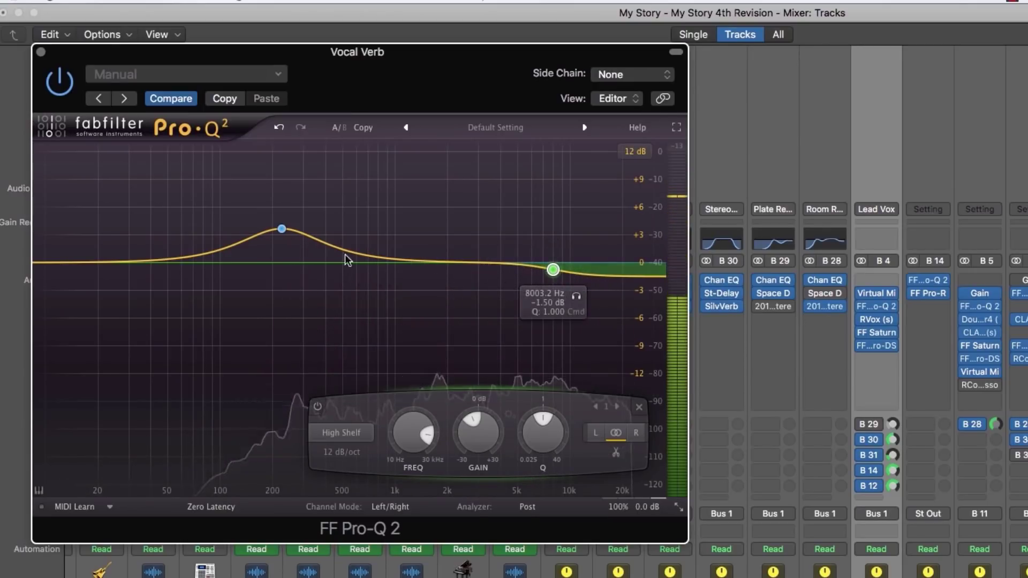
{"action": "left_click_drag", "start_coordinate": [288, 233], "coordinate": [285, 240]}
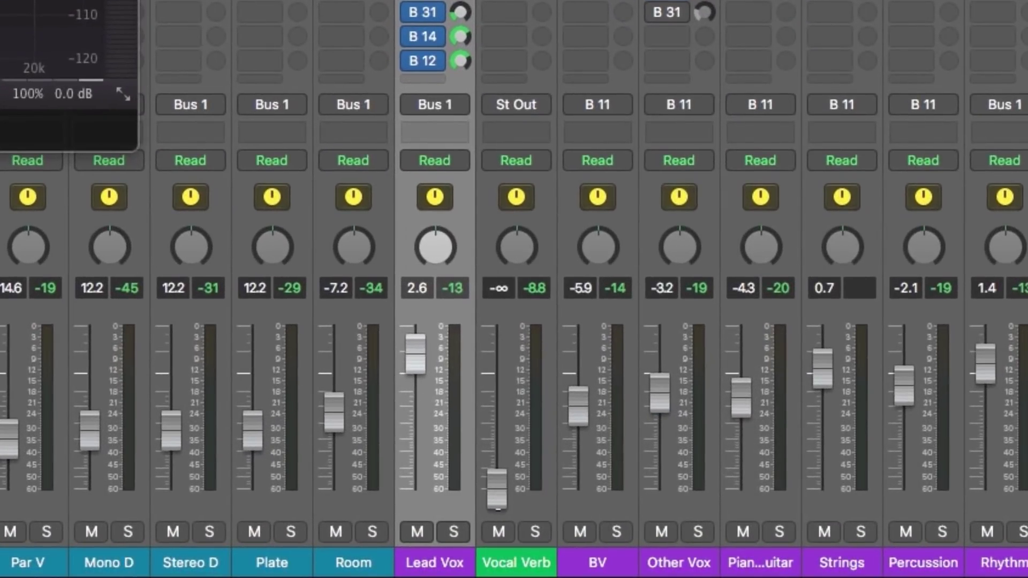
Bring the Vocal Verb level up from silence to -0.3 dB during playback, comparing the mix with the reverb muted and unmuted
{"action": "left_click_drag", "start_coordinate": [497, 488], "coordinate": [501, 368]}
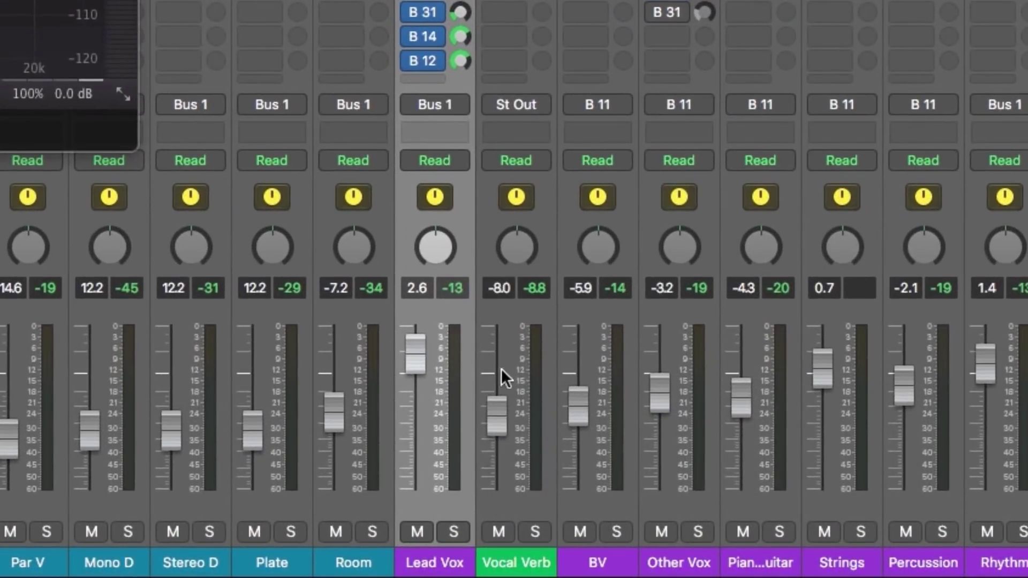
{"action": "left_click_drag", "start_coordinate": [504, 411], "coordinate": [504, 498]}
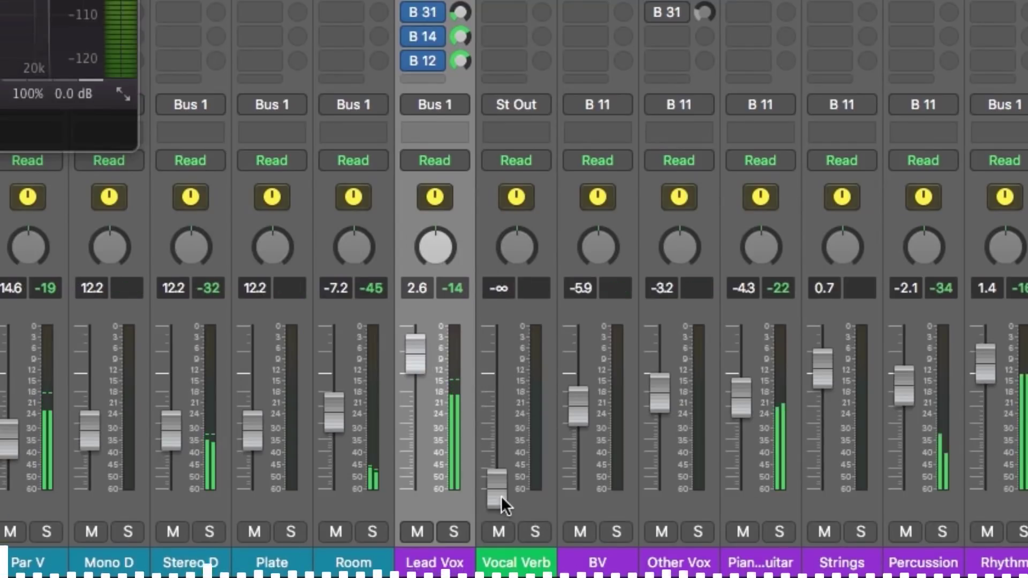
{"action": "left_click_drag", "start_coordinate": [501, 489], "coordinate": [502, 423]}
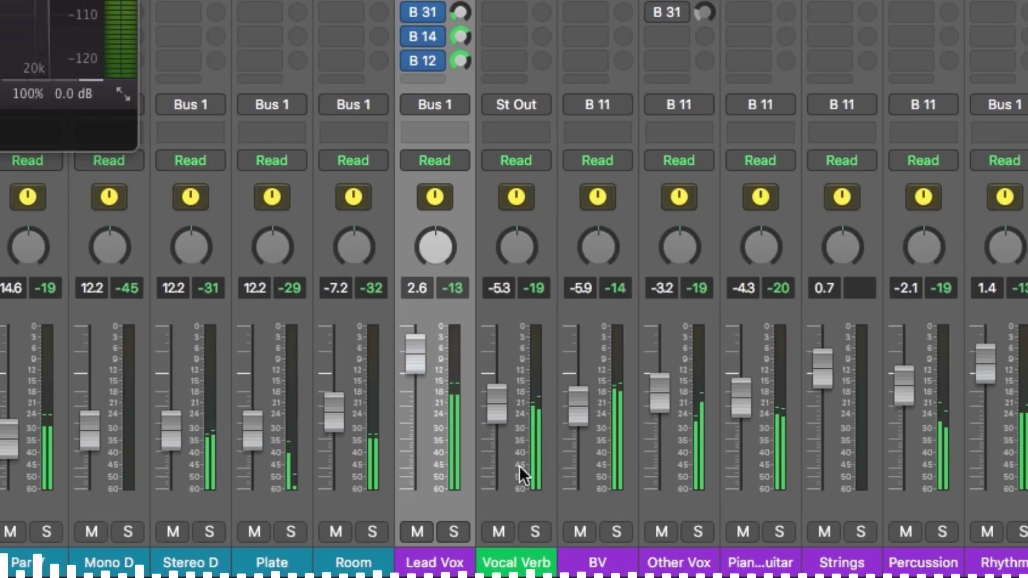
{"action": "left_click", "coordinate": [497, 530]}
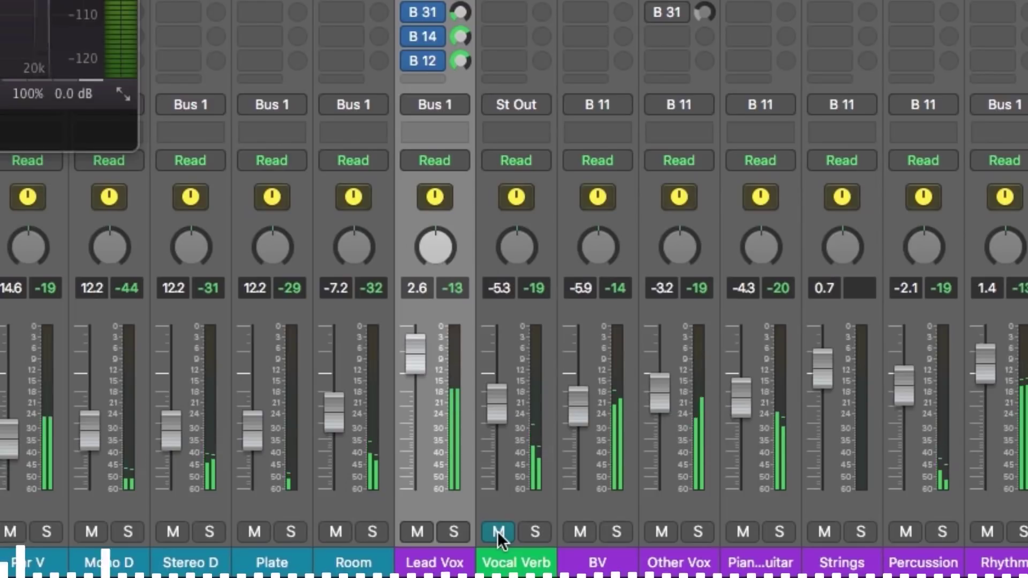
{"action": "left_click", "coordinate": [497, 531]}
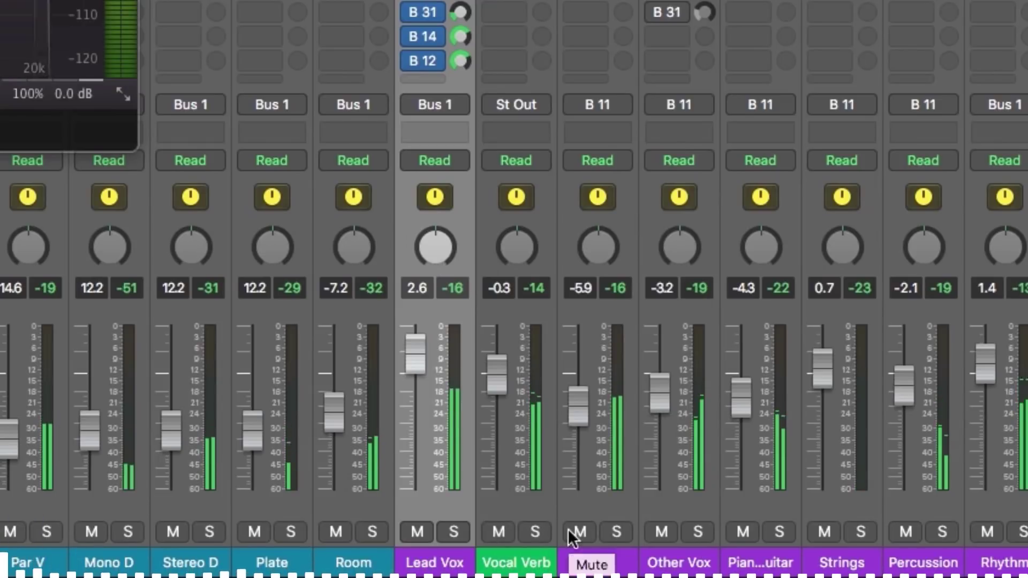
With the BV channel muted, set the Vocal Verb level to 0.5 dB and compare the mix with and without the reverb
{"action": "left_click", "coordinate": [582, 530]}
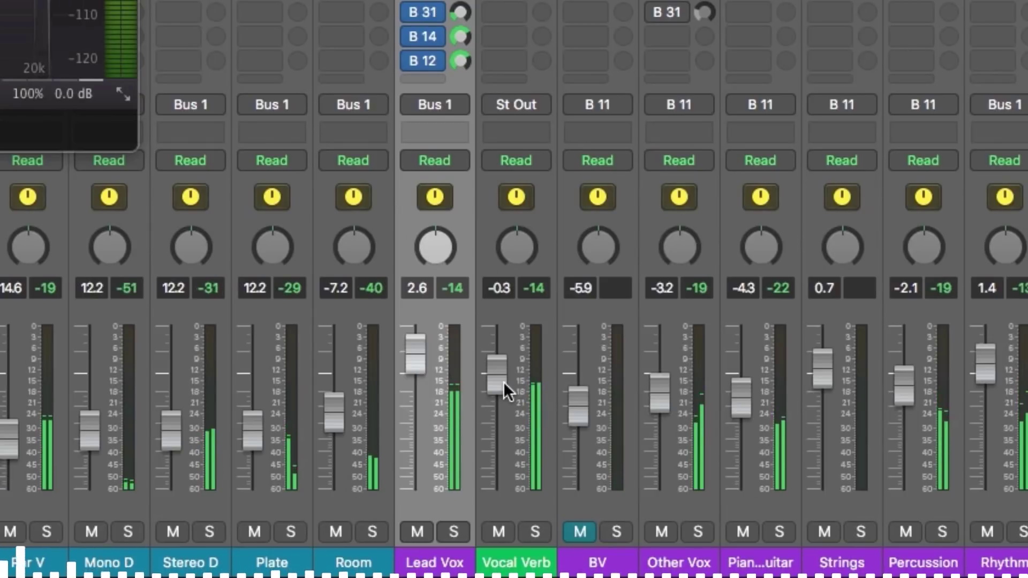
{"action": "left_click_drag", "start_coordinate": [503, 381], "coordinate": [503, 372]}
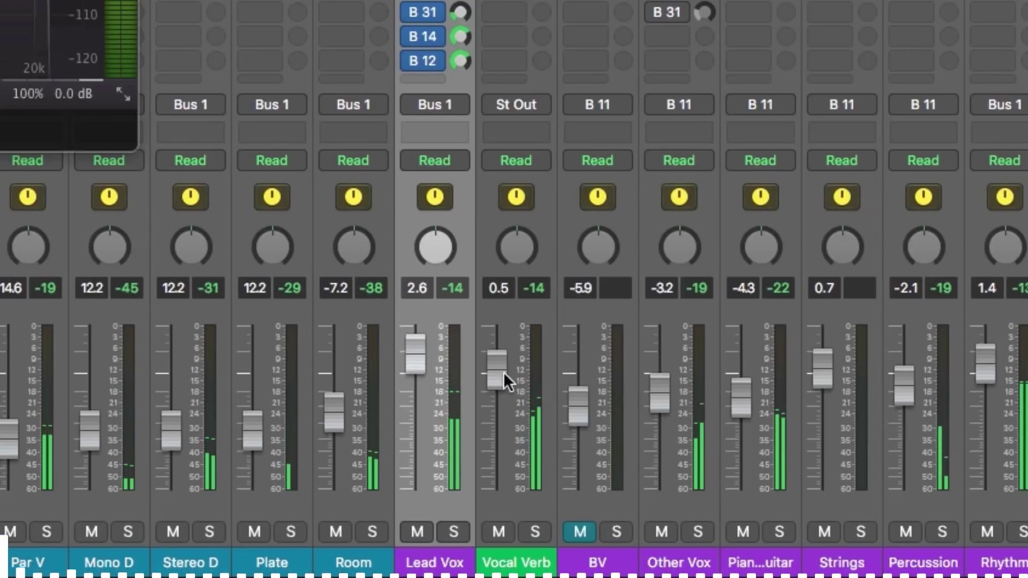
{"action": "left_click", "coordinate": [503, 529]}
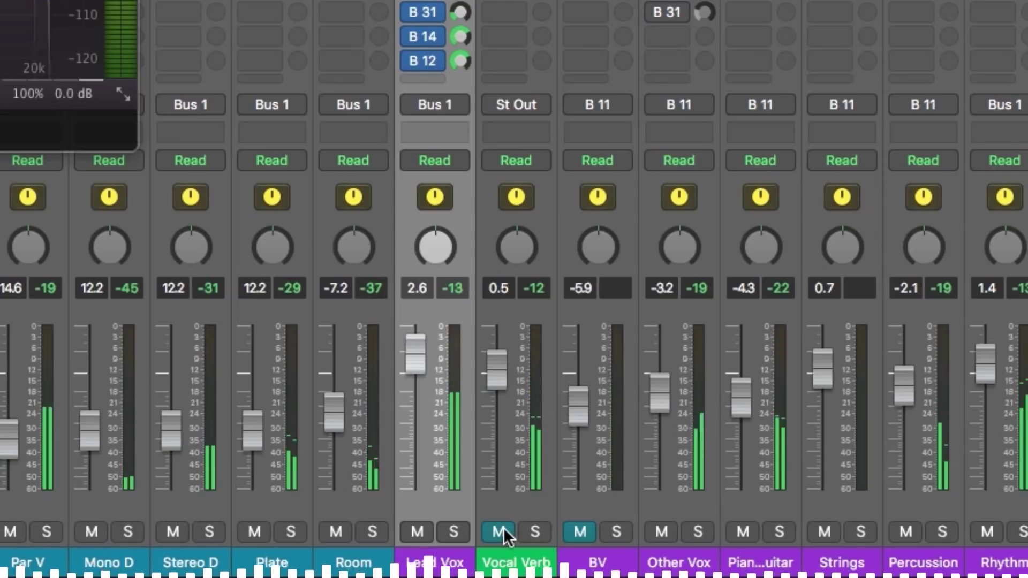
{"action": "left_click", "coordinate": [503, 528]}
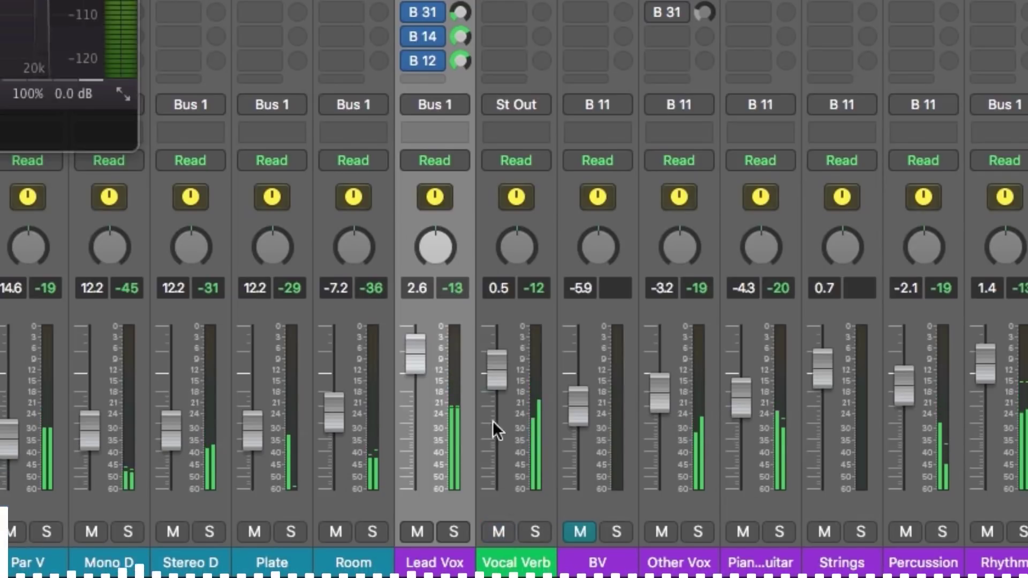
Lower the Vocal Verb level to -1.2 dB and check the mix again with the reverb muted and unmuted
{"action": "left_click_drag", "start_coordinate": [501, 381], "coordinate": [502, 396]}
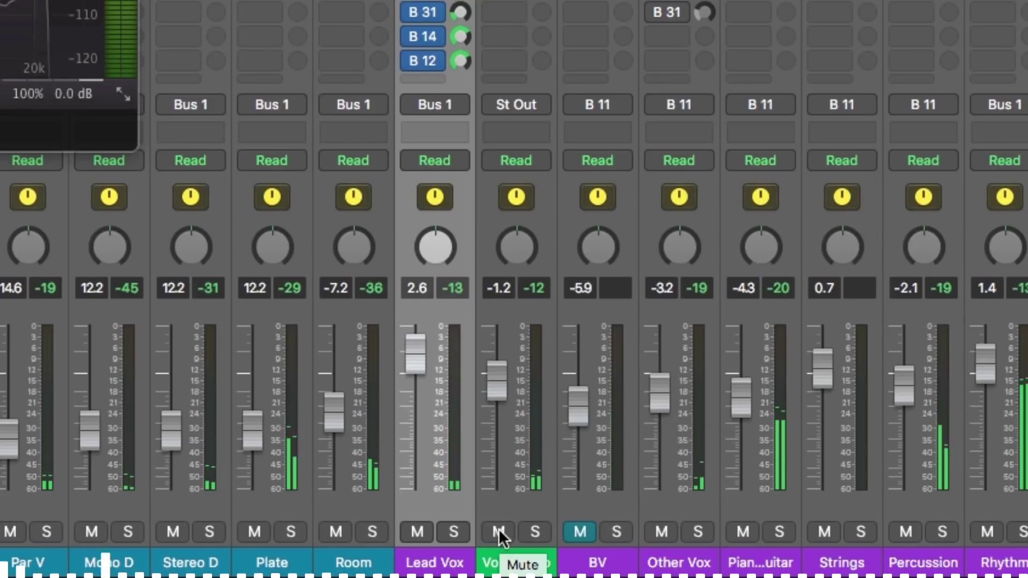
{"action": "left_click", "coordinate": [499, 528]}
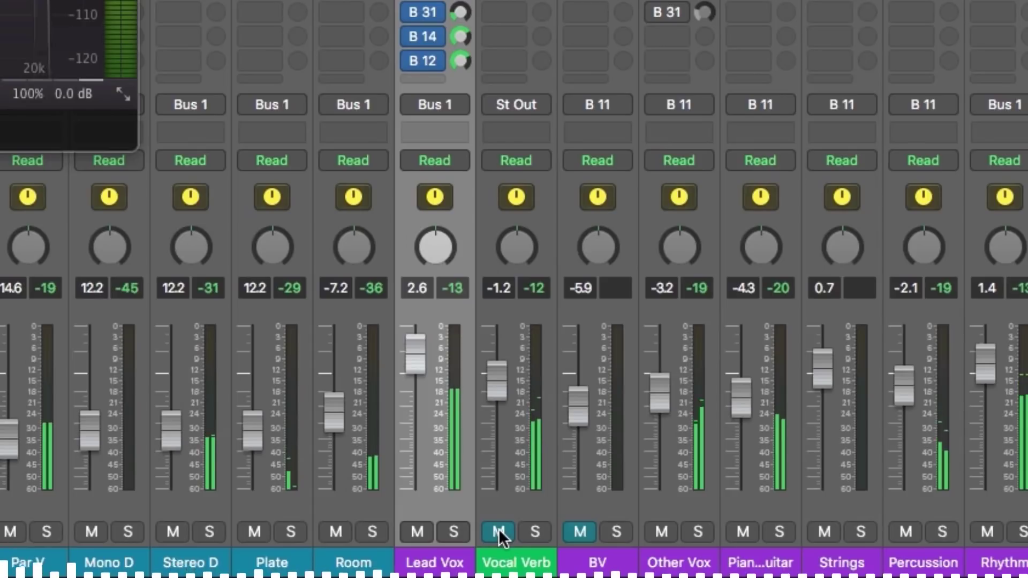
{"action": "left_click", "coordinate": [499, 530]}
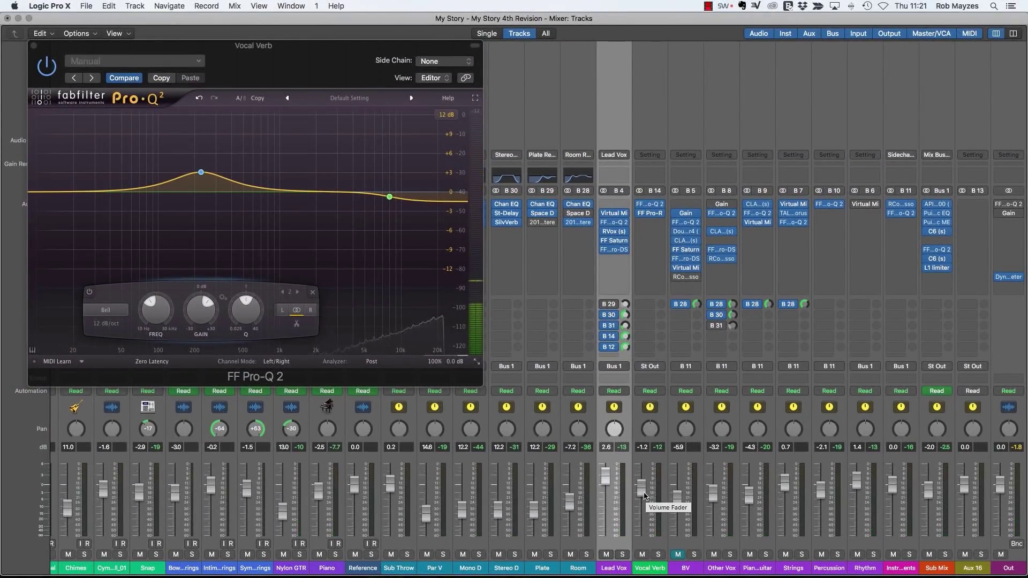
Audition Lead Vox in solo with and without its reverb, and lower the Vocal Verb level to -2.0 dB
{"action": "left_click", "coordinate": [622, 554]}
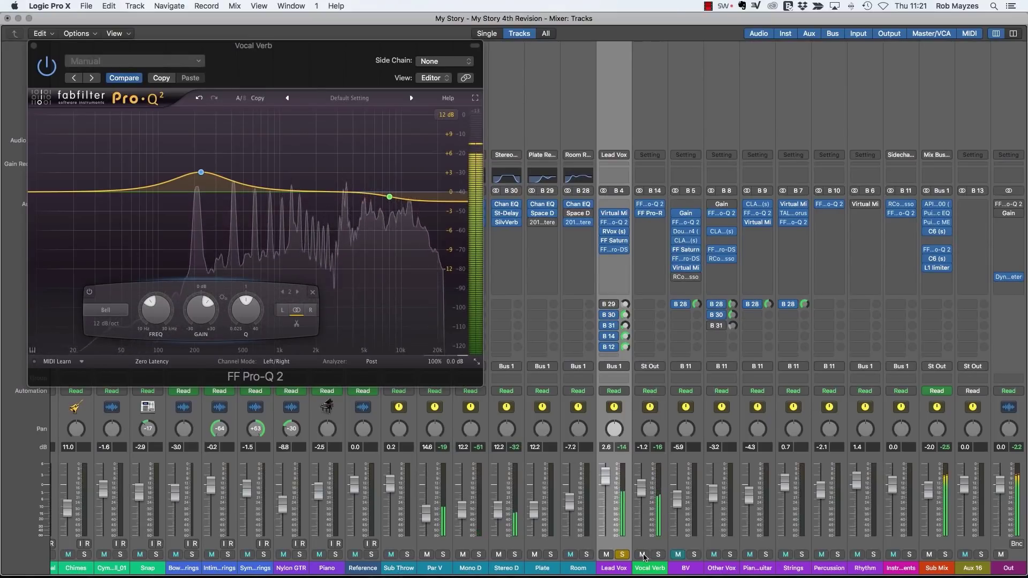
{"action": "left_click", "coordinate": [643, 557]}
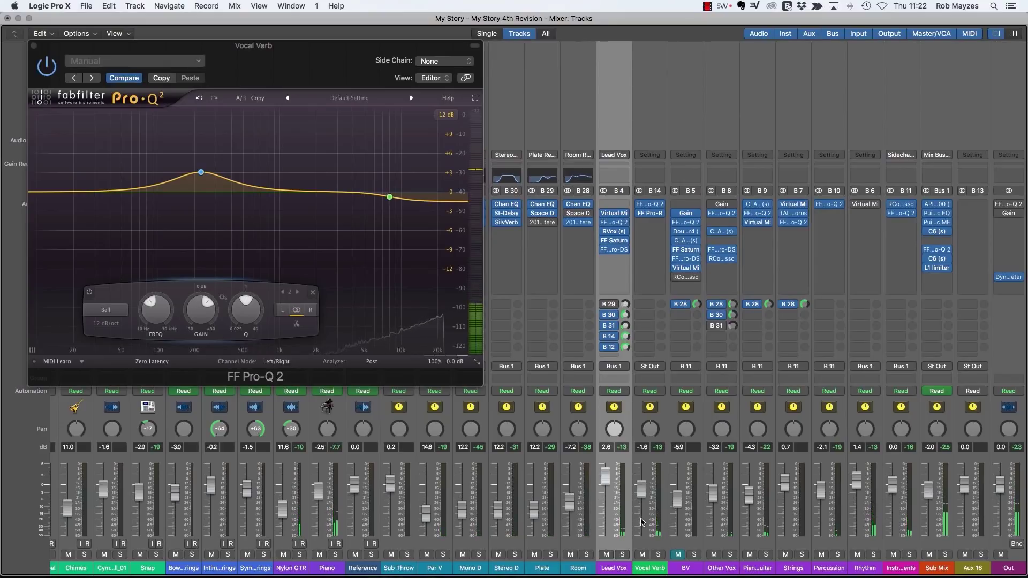
{"action": "key", "text": "s"}
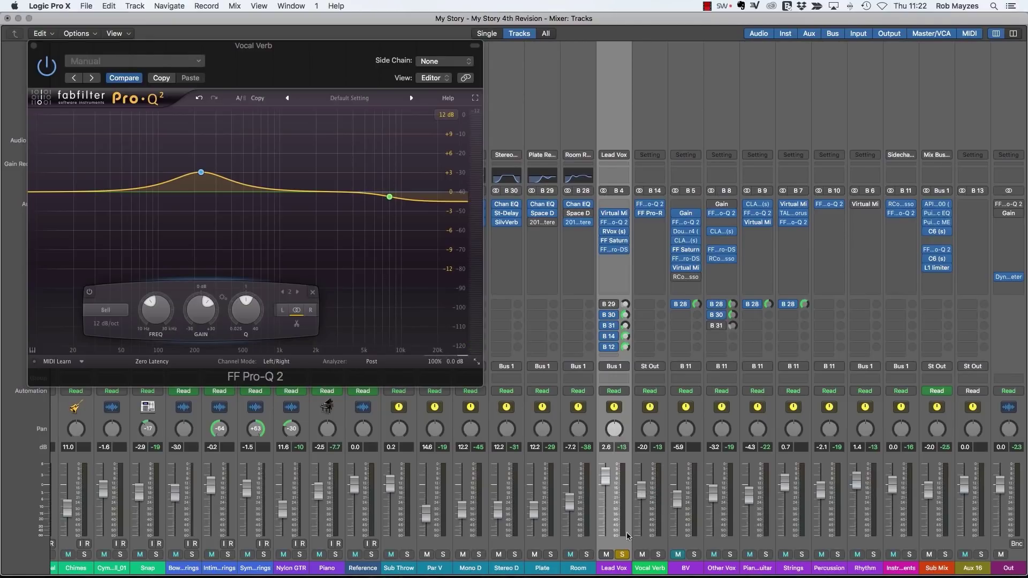
Take Lead Vox out of solo and close the Vocal Verb EQ window
{"action": "left_click", "coordinate": [622, 555]}
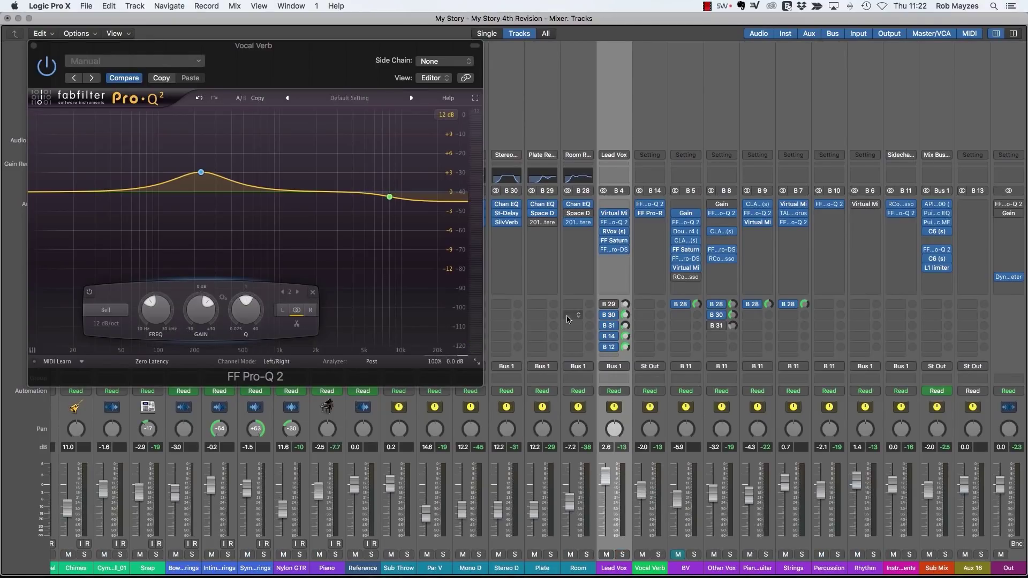
{"action": "left_click", "coordinate": [32, 47]}
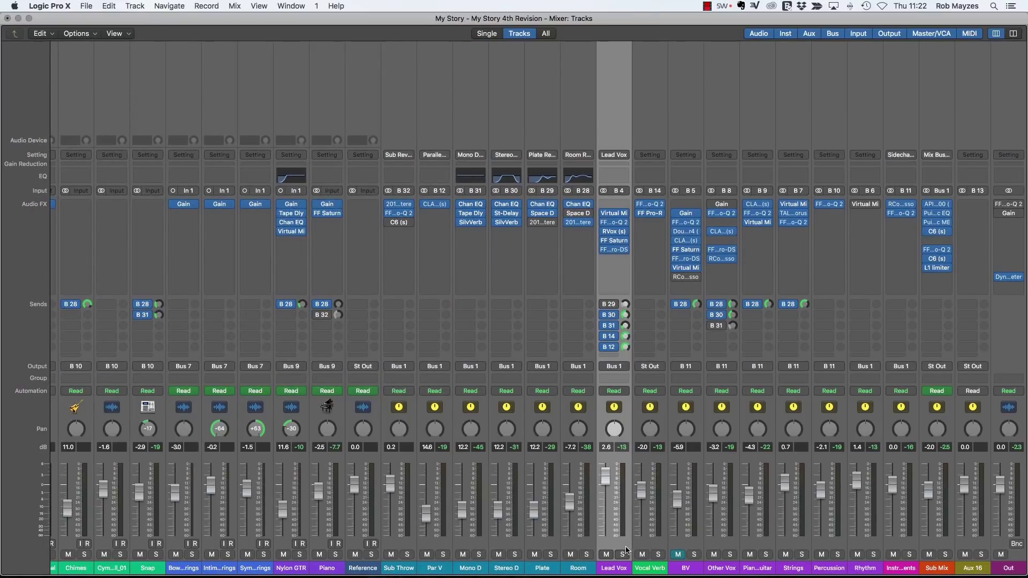